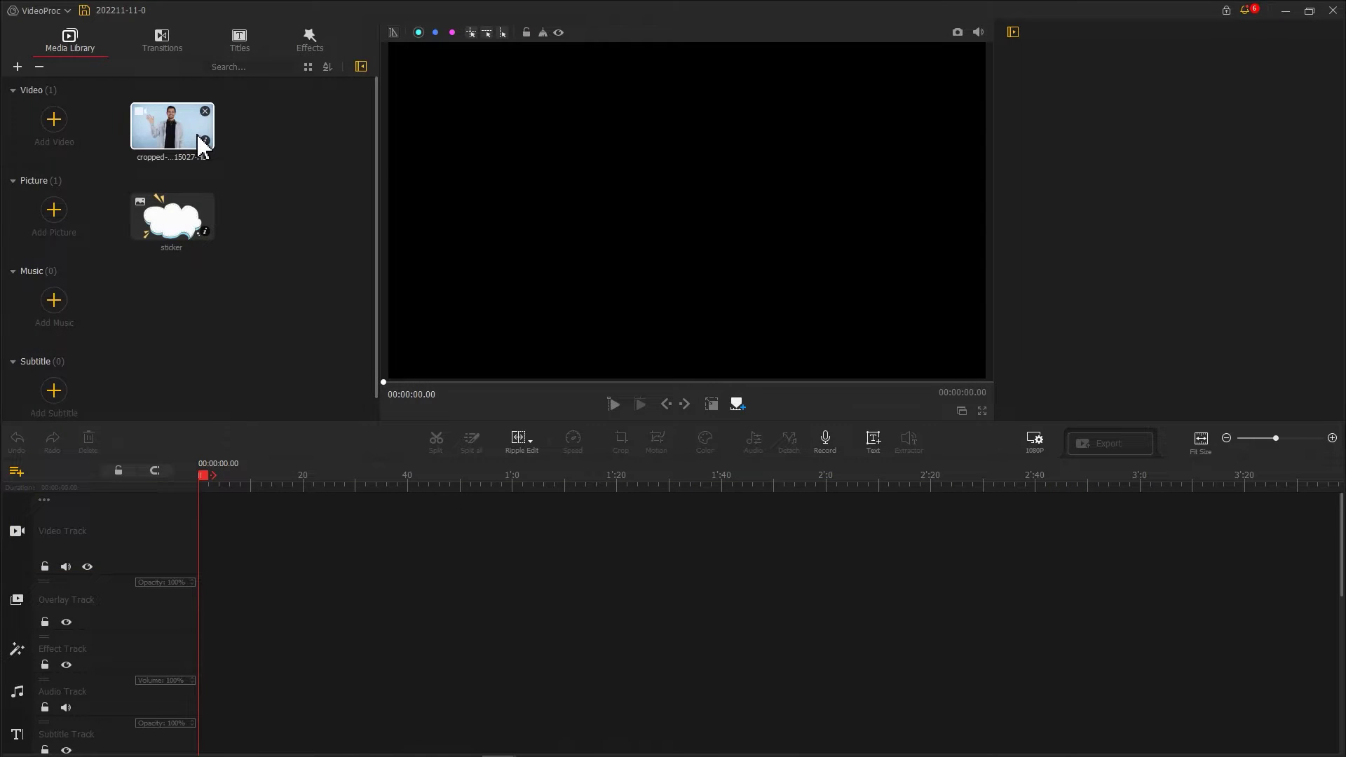
- Place the presenter video on the video track and both sticker clips on the overlay track
left_click_drag(200, 148, 245, 513)
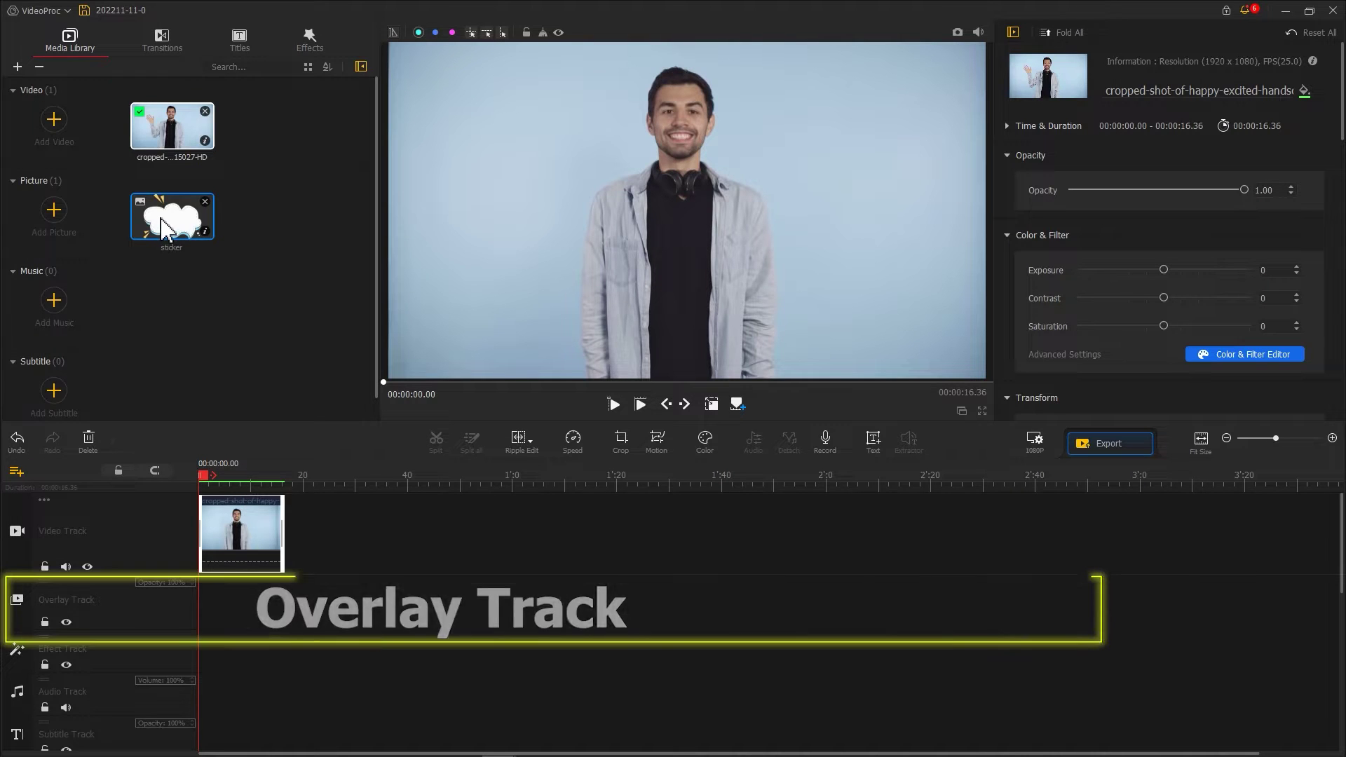
mouse_move(163, 231)
left_mouse_down()
mouse_move(204, 619)
mouse_move(210, 604)
left_mouse_up()
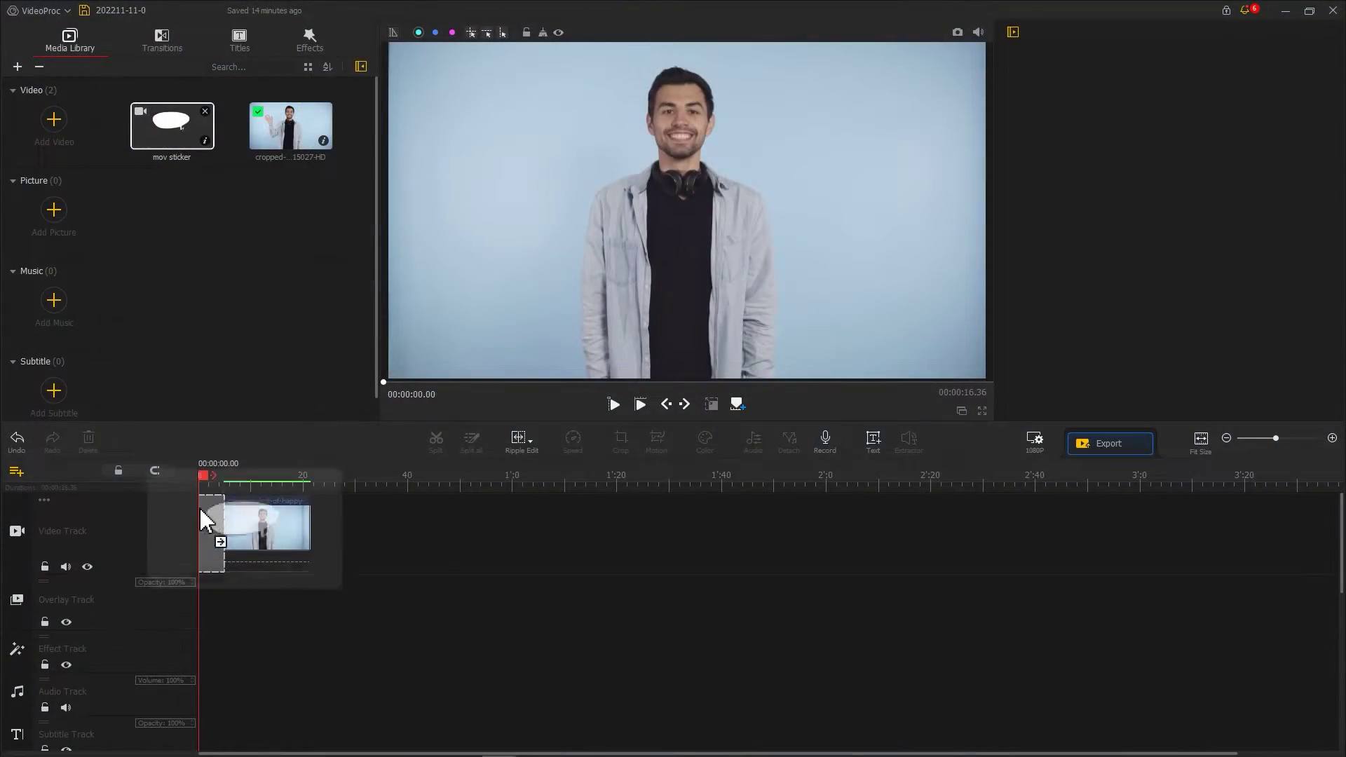
left_click_drag(192, 343, 189, 610)
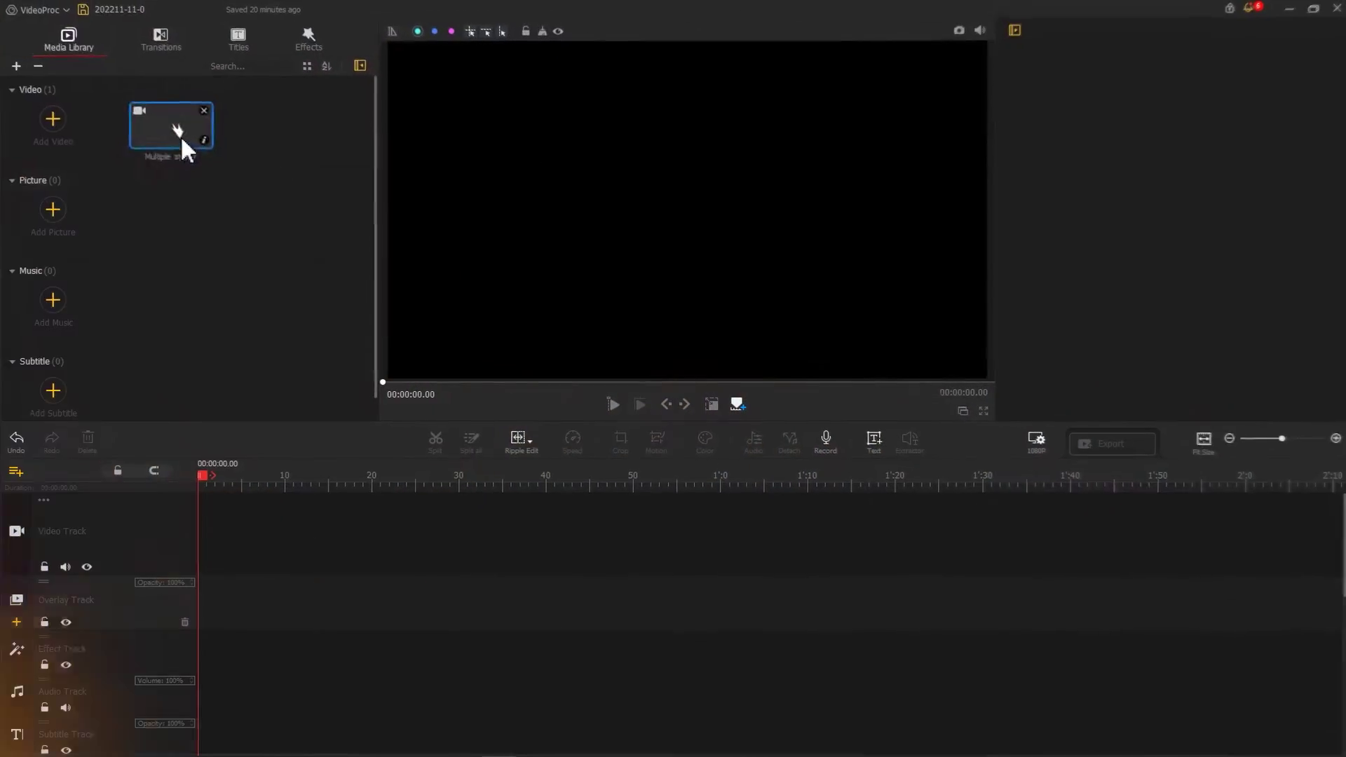
- Add the Multiple sticker to the overlay track, trim it to about 1.86 s, and start it at 00:00:00
mouse_move(180, 135)
left_mouse_down()
mouse_move(205, 234)
mouse_move(208, 603)
left_mouse_up()
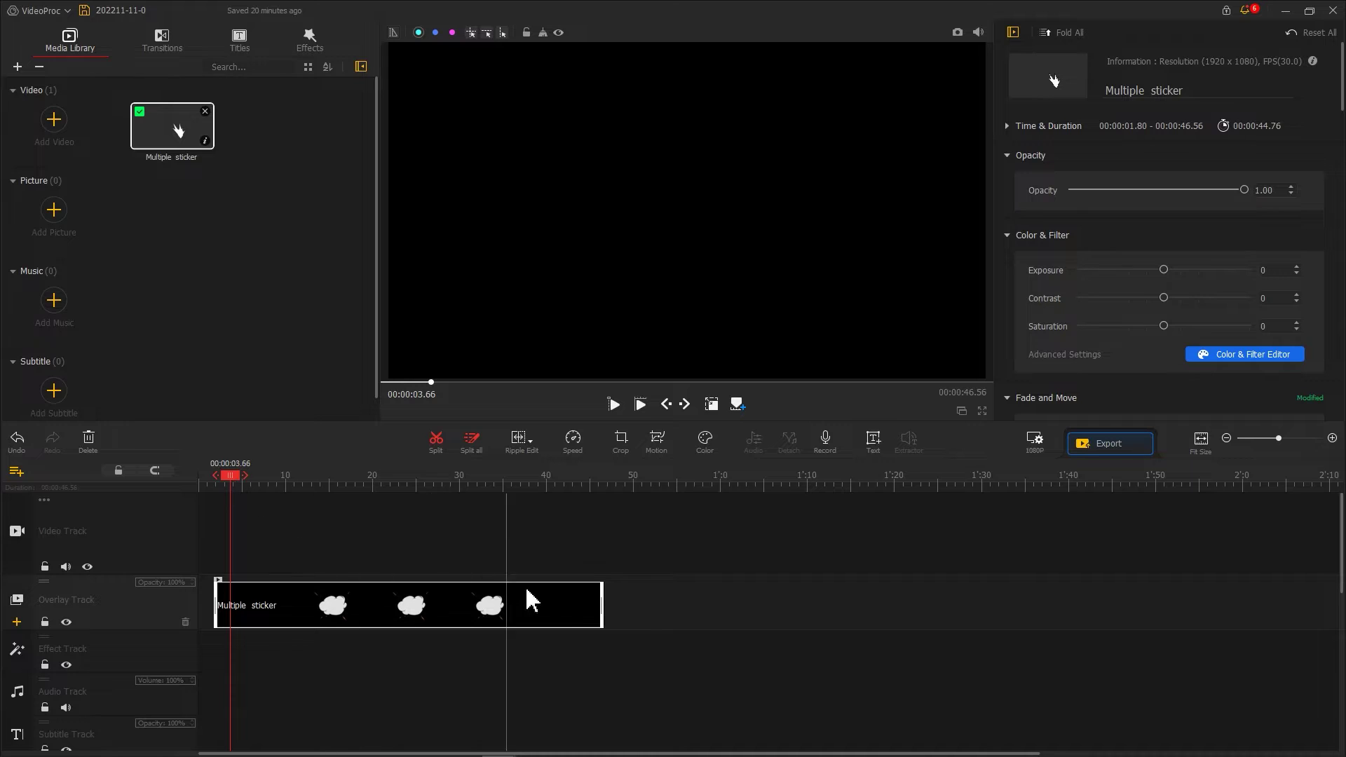
left_click_drag(233, 603, 230, 603)
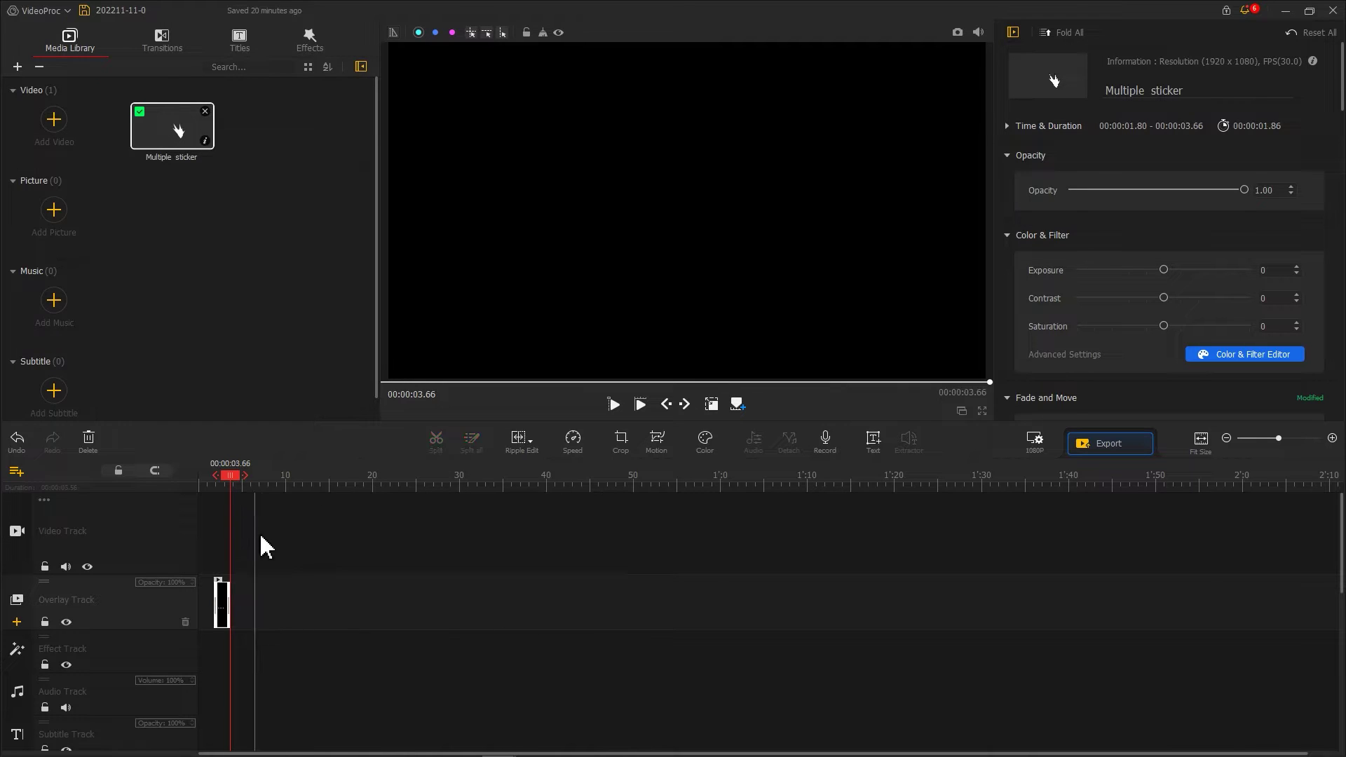
scroll(782, 481, "up", 5)
left_click_drag(411, 607, 252, 535)
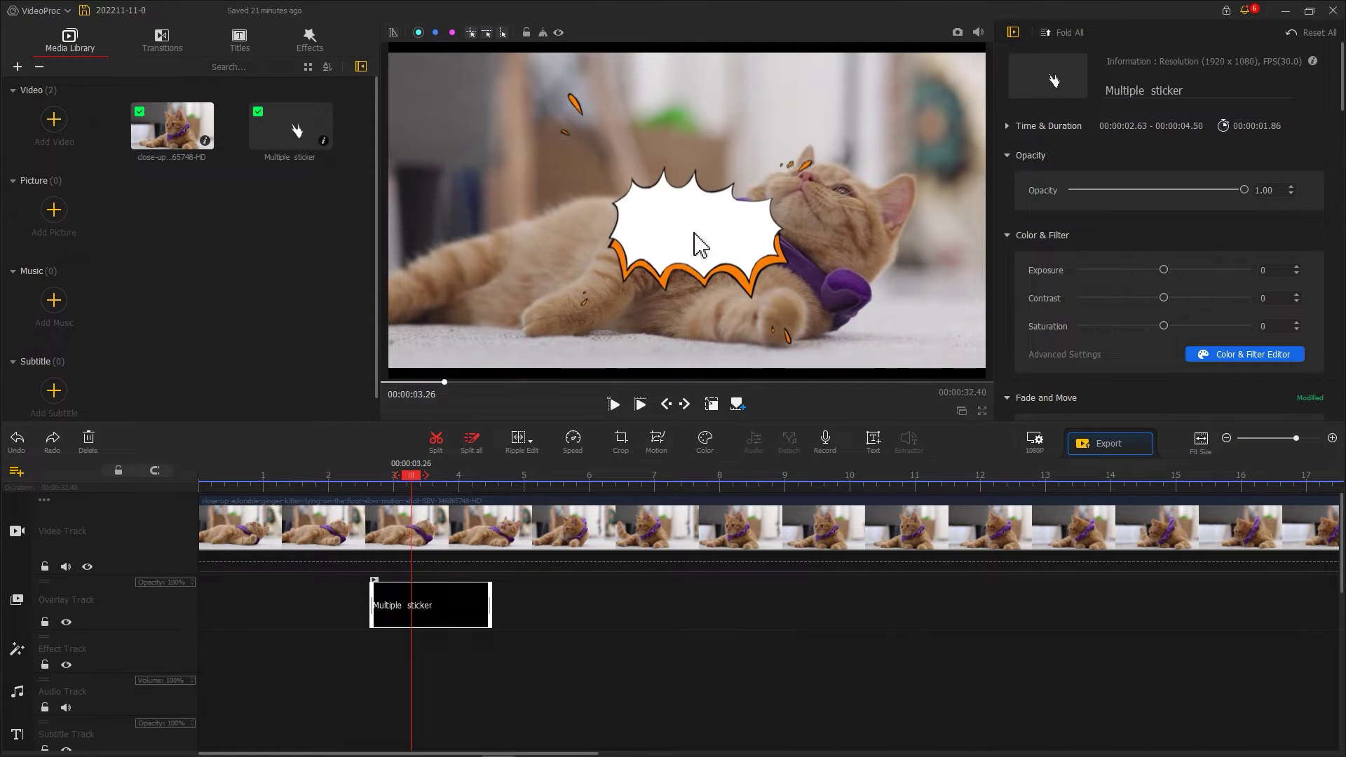
- Raise the burst speech-bubble sticker above the cat and shrink it, then add a text title
left_click_drag(737, 259, 742, 181)
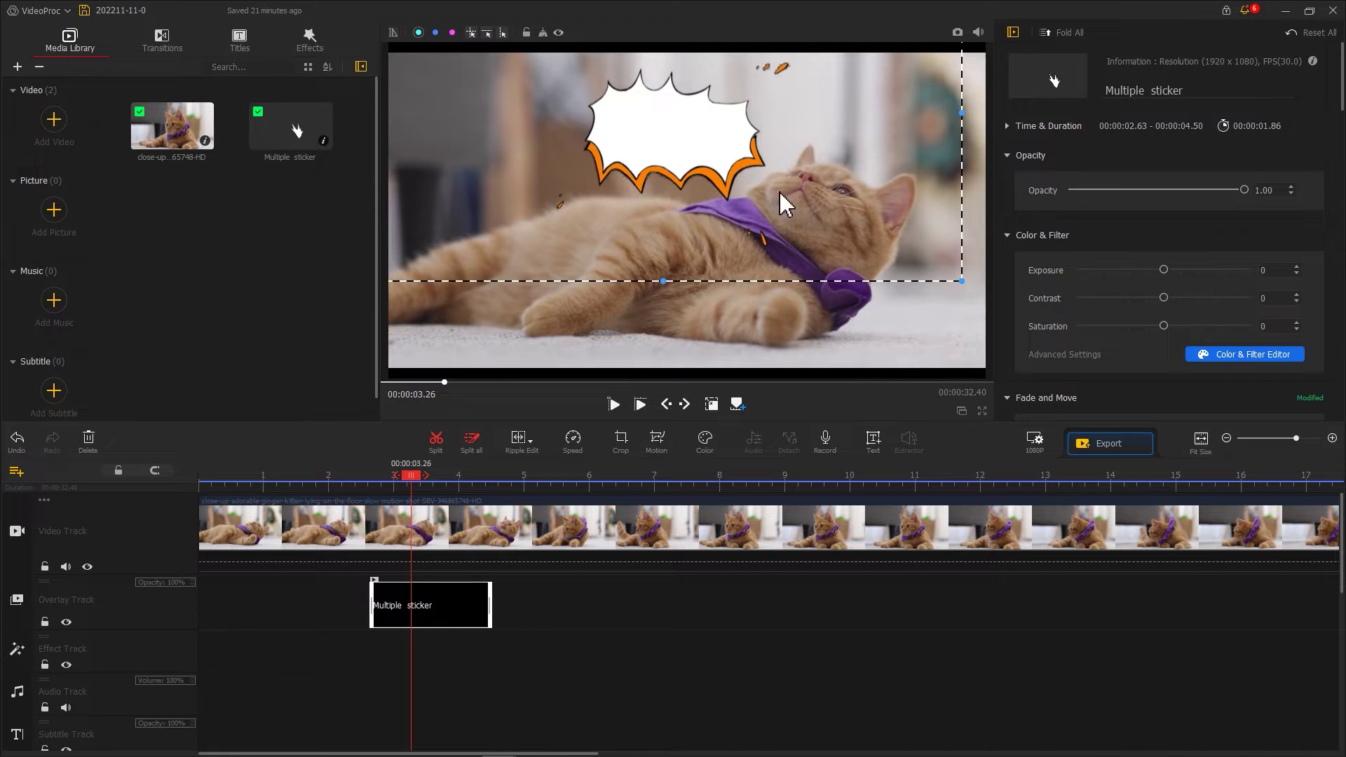
left_click_drag(958, 279, 892, 227)
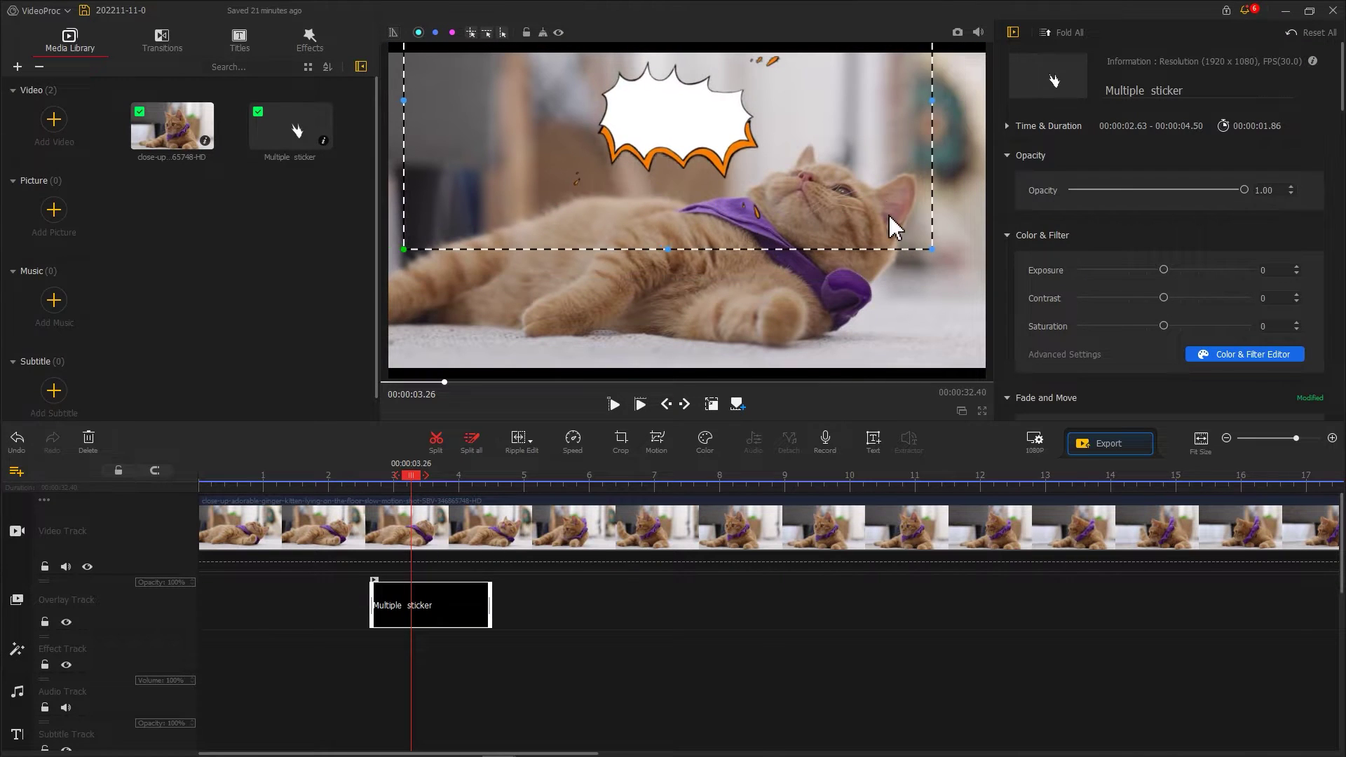
scroll(1168, 232, "down", 5)
scroll(1167, 231, "down", 3)
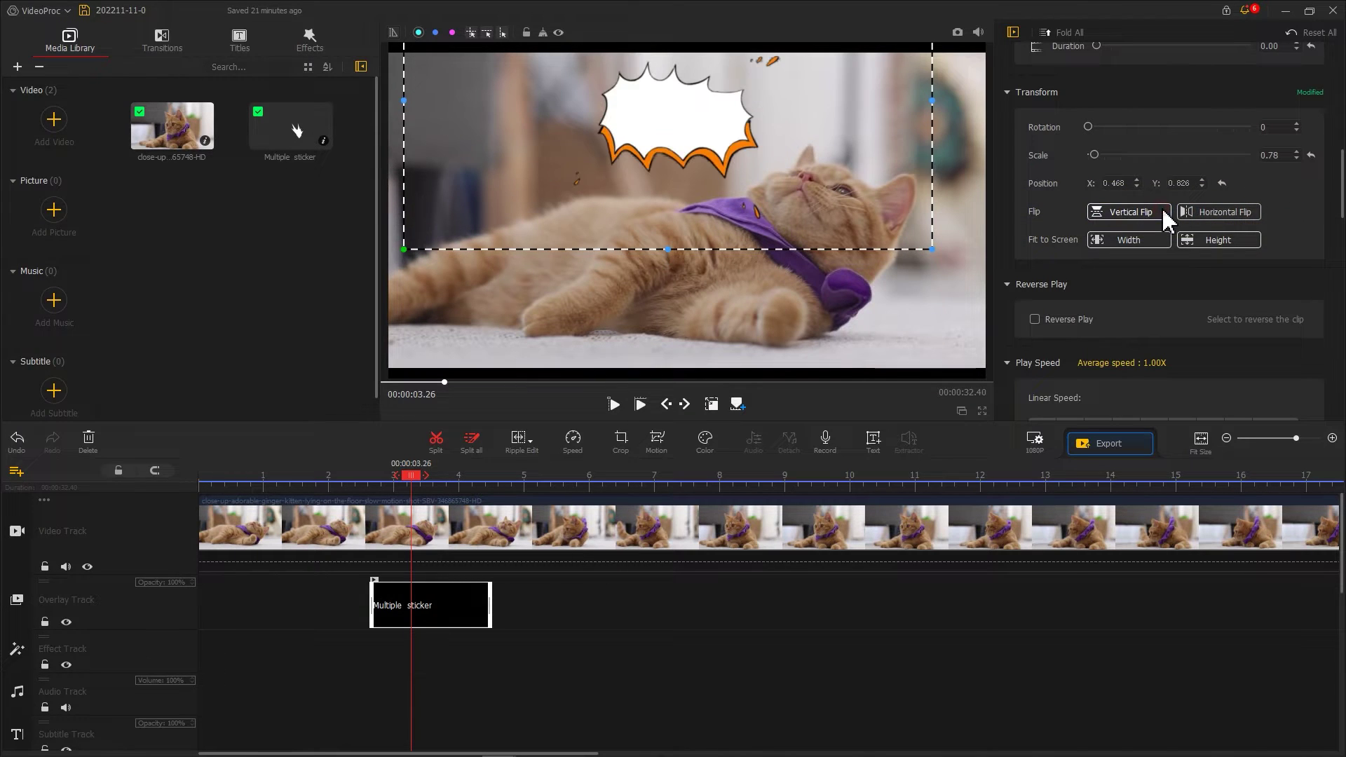
left_click(873, 440)
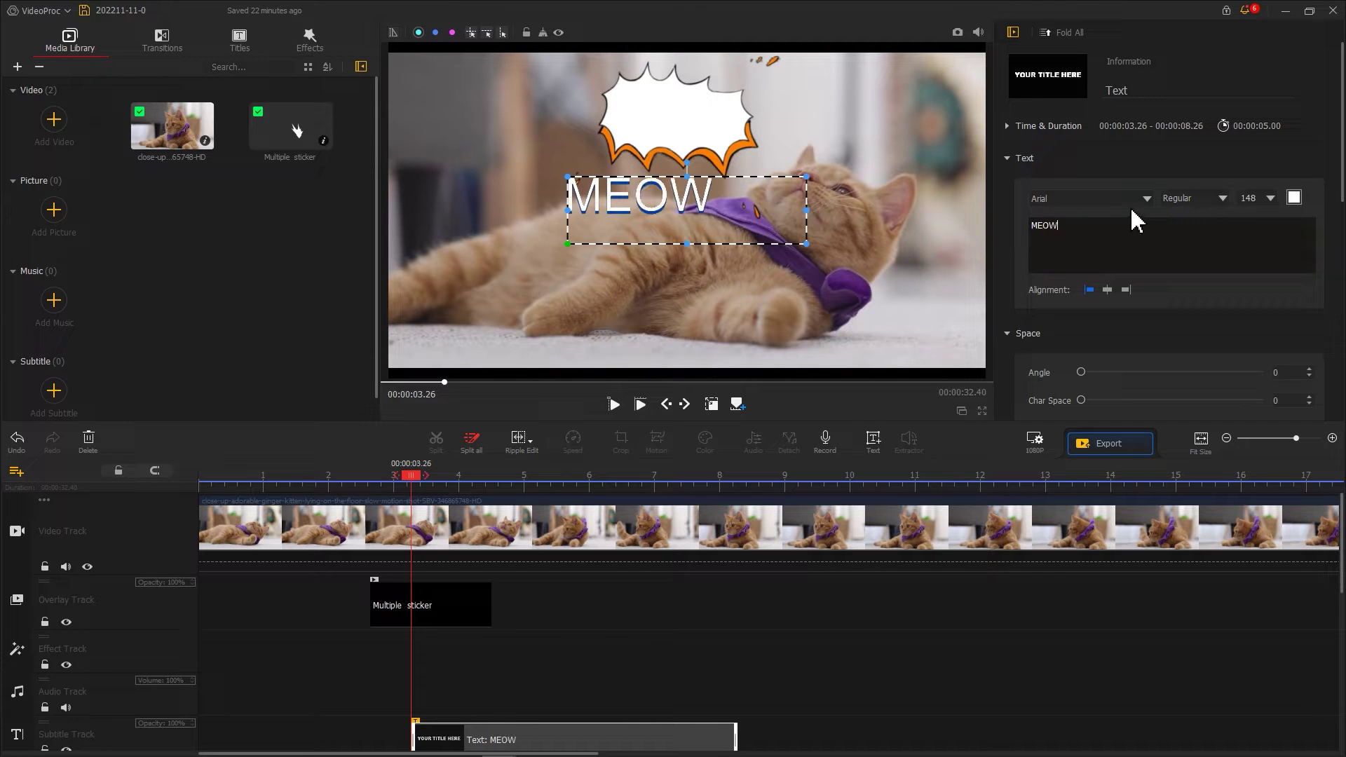
left_click_drag(1232, 221, 1225, 405)
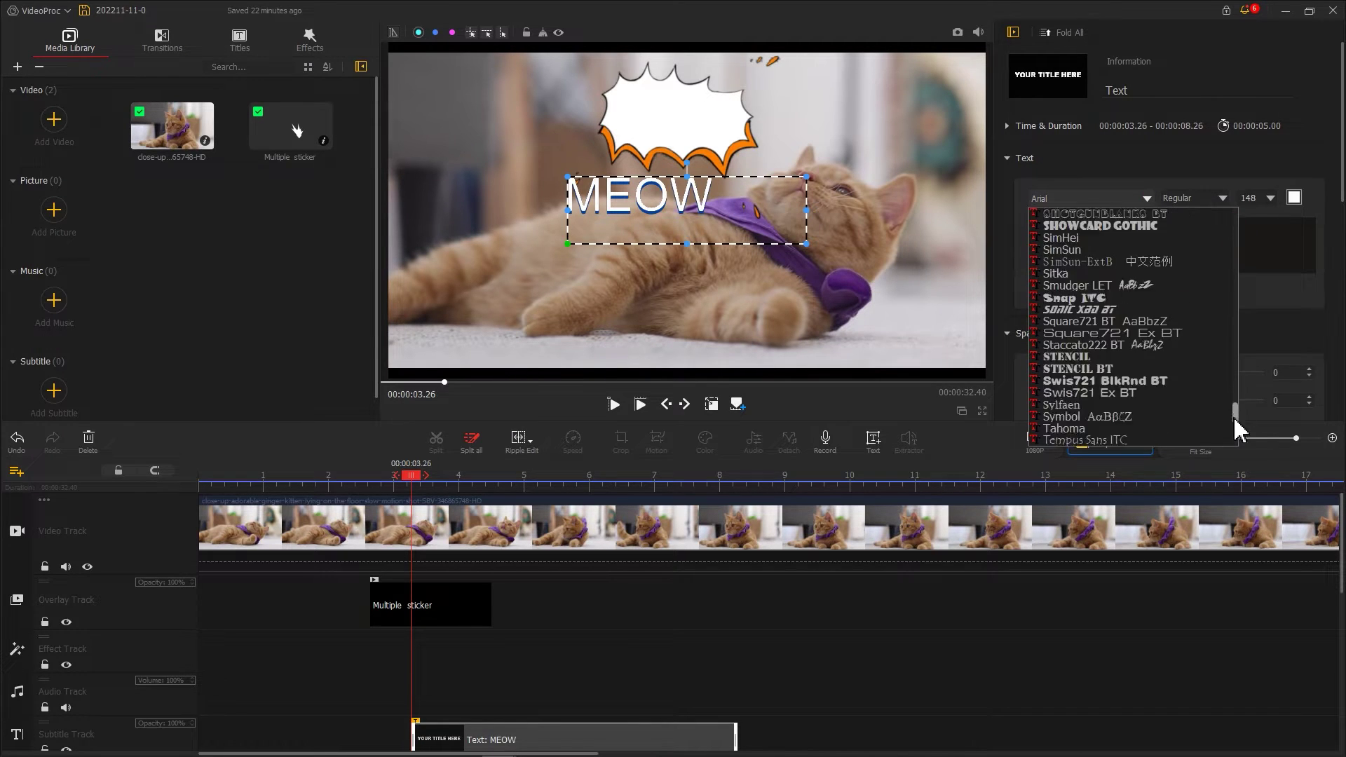
- Style the MEOW title in black Tahoma and move it onto the speech bubble
left_click(1155, 286)
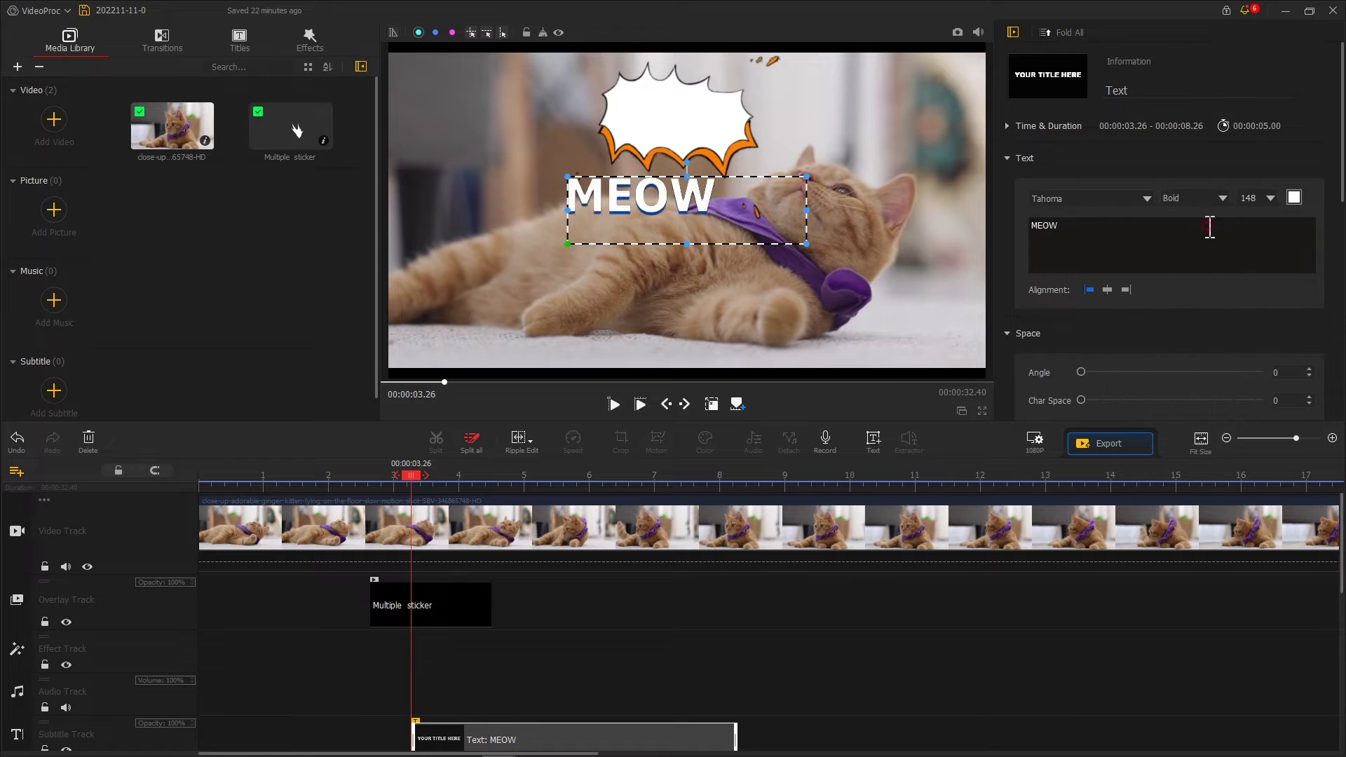
left_click(1294, 198)
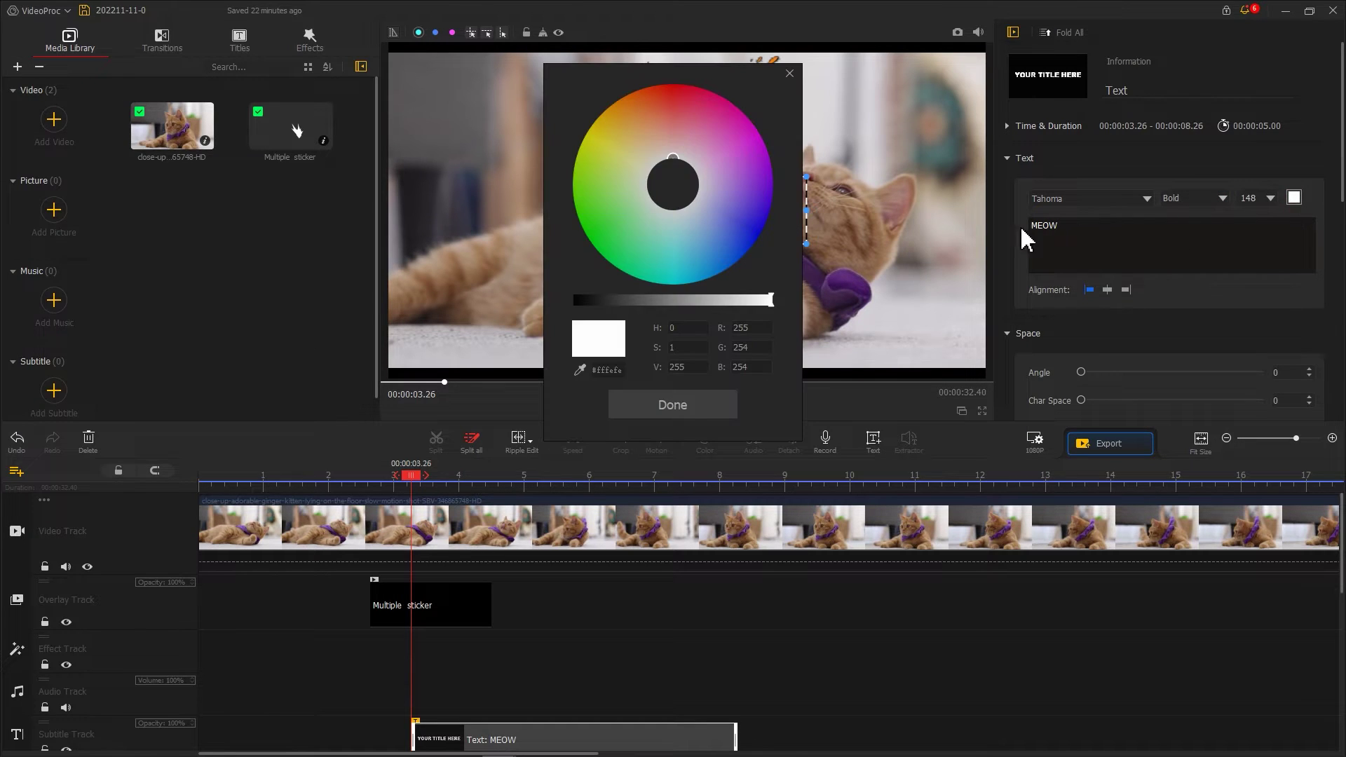
left_click(659, 403)
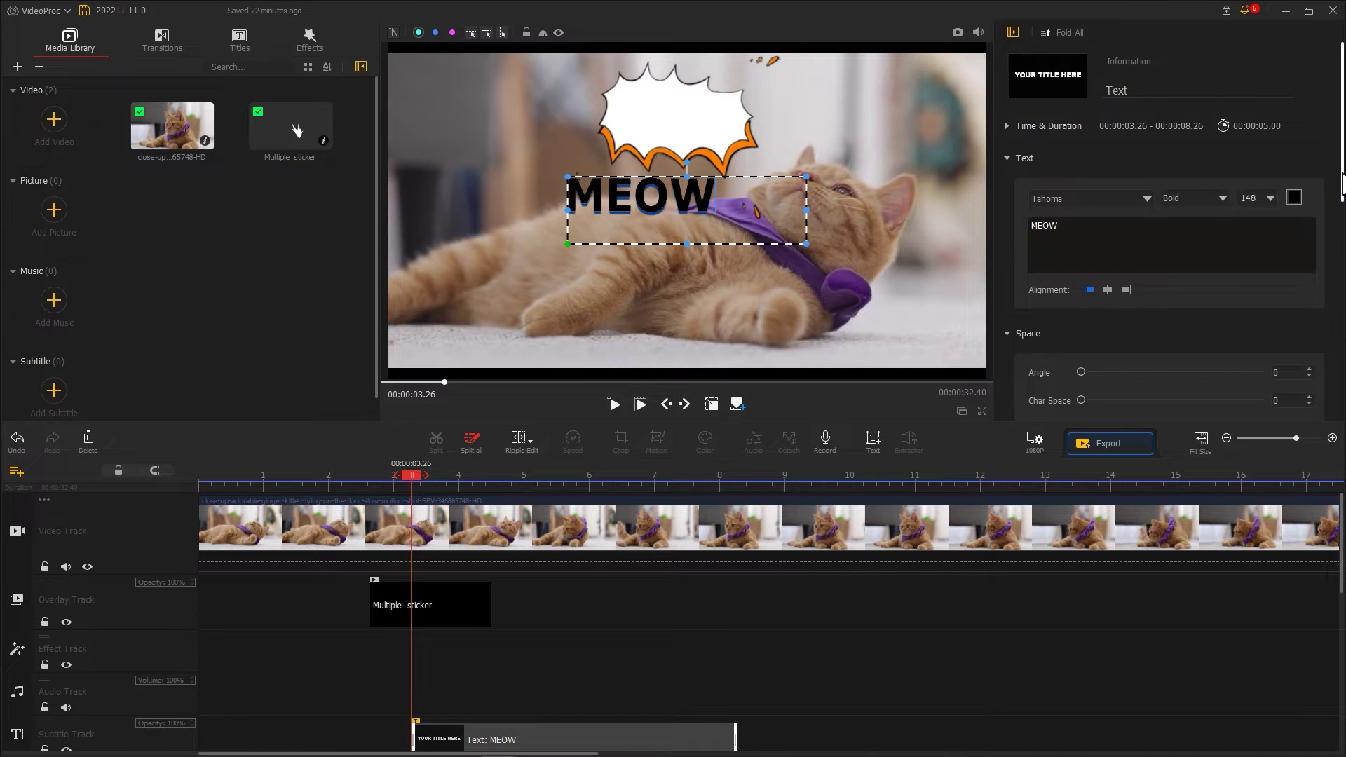
scroll(1168, 232, "down", 3)
scroll(1168, 231, "down", 2)
scroll(1167, 231, "down", 1)
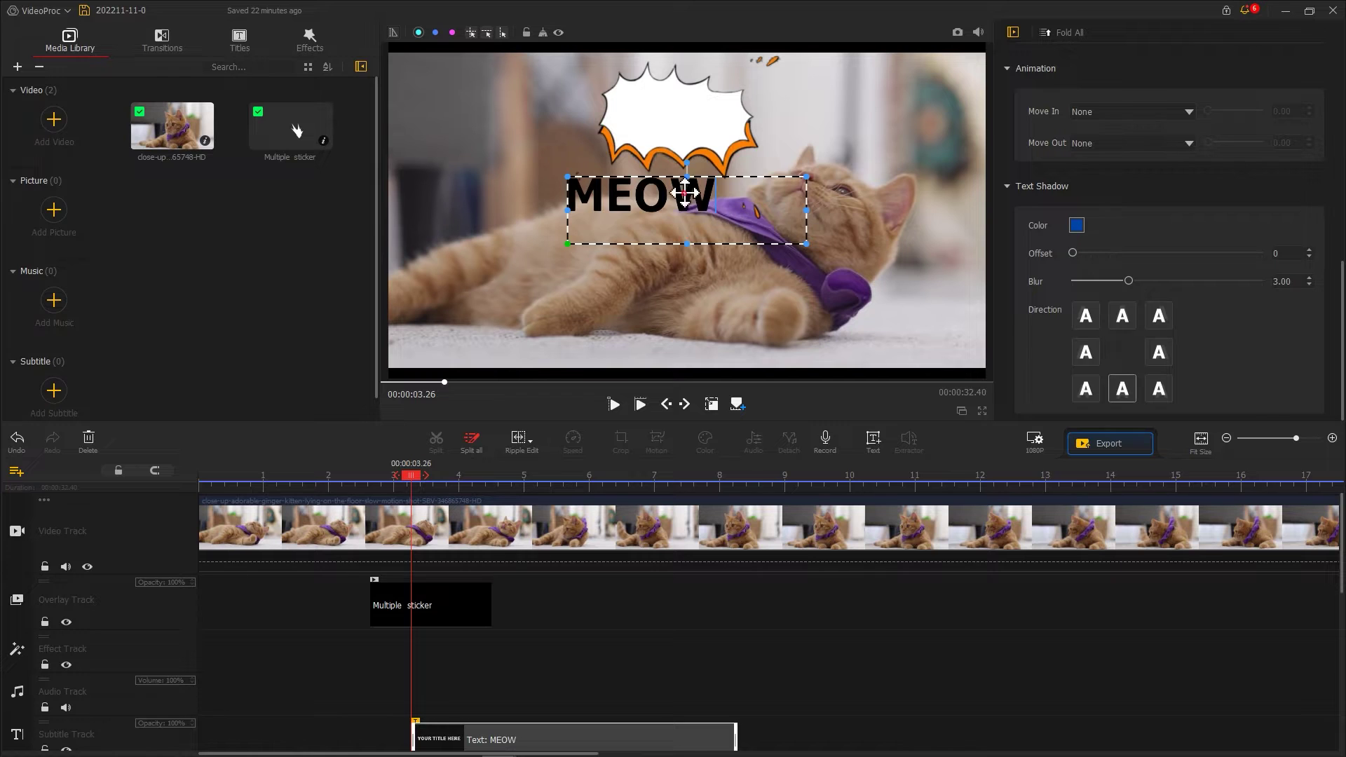
left_click_drag(685, 193, 733, 128)
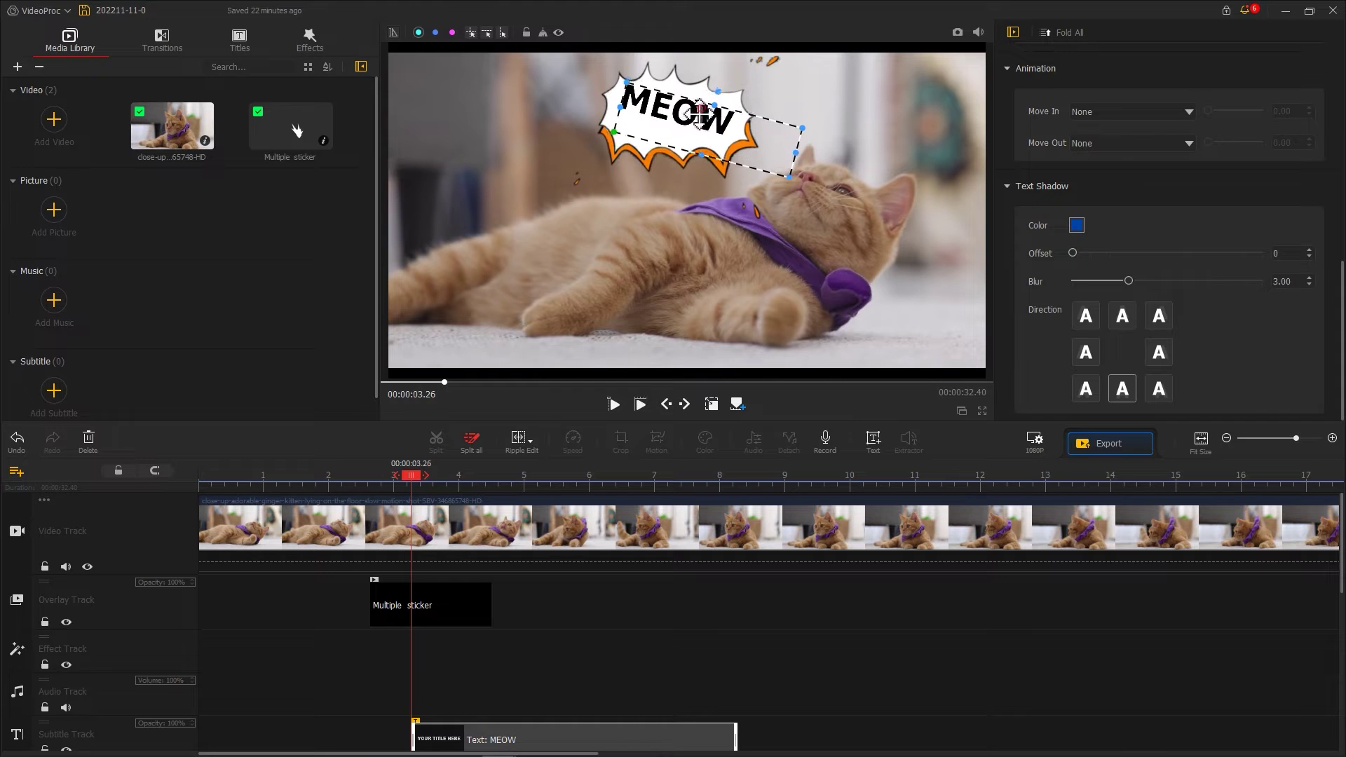
scroll(517, 742, "down", 2)
left_click_drag(517, 742, 500, 696)
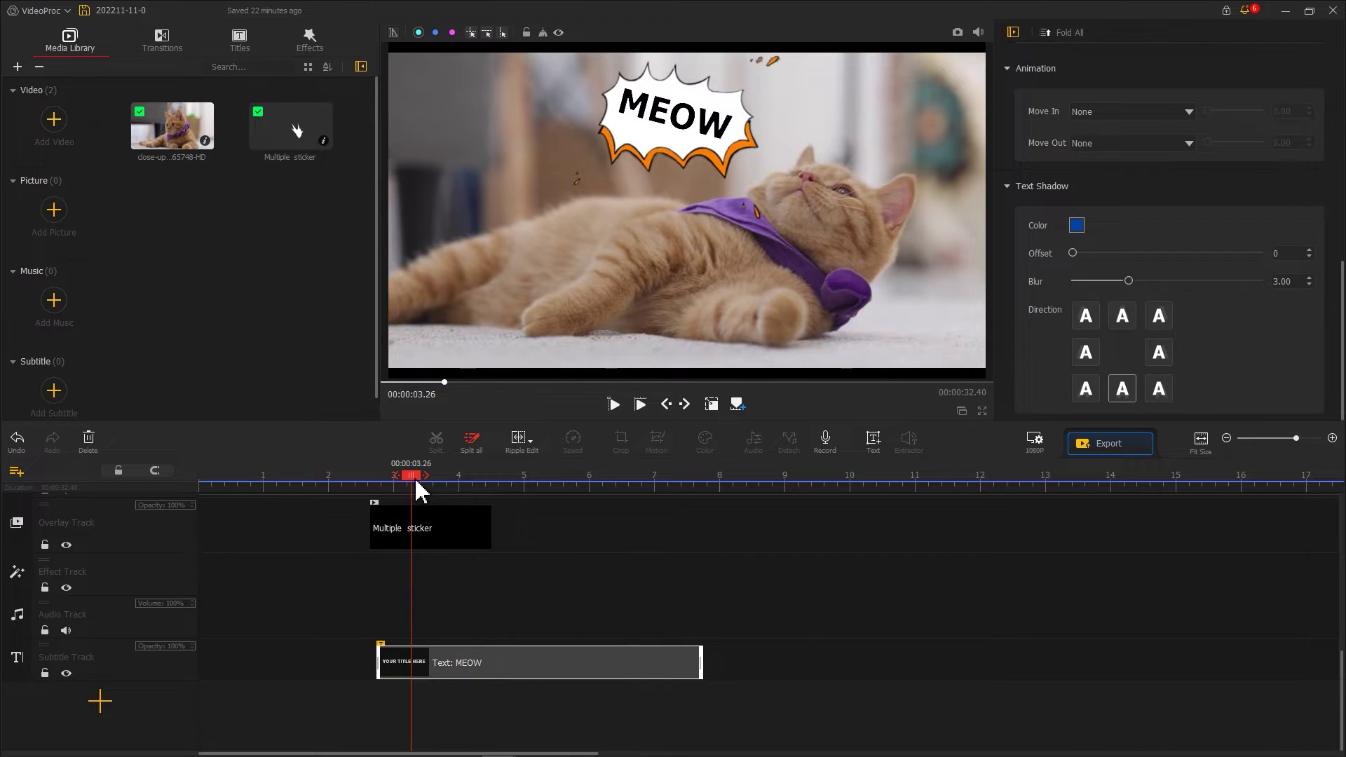
- Preview the MEOW title from about 2.73 s and bring up its entrance animation options
mouse_move(417, 490)
left_mouse_down()
mouse_move(380, 486)
mouse_move(391, 484)
left_mouse_up()
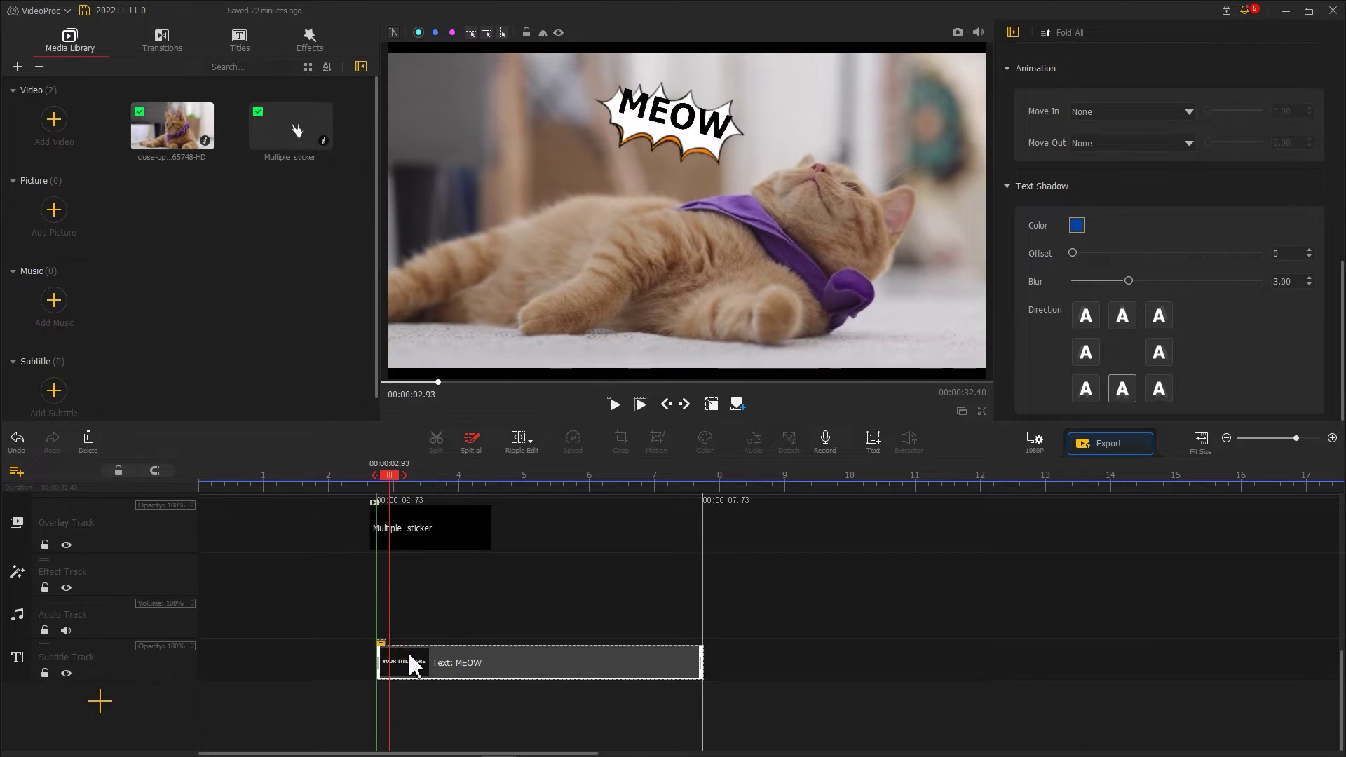
key("space")
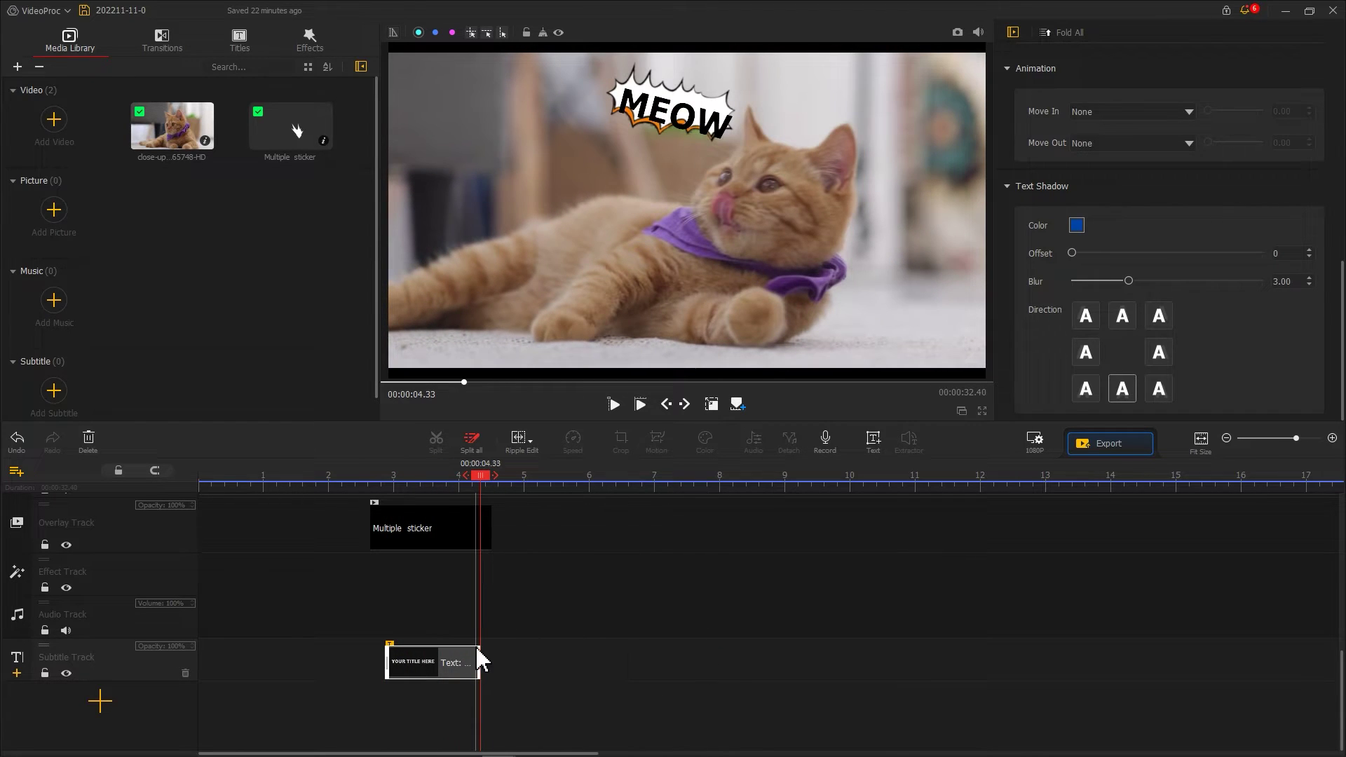
left_click(1135, 113)
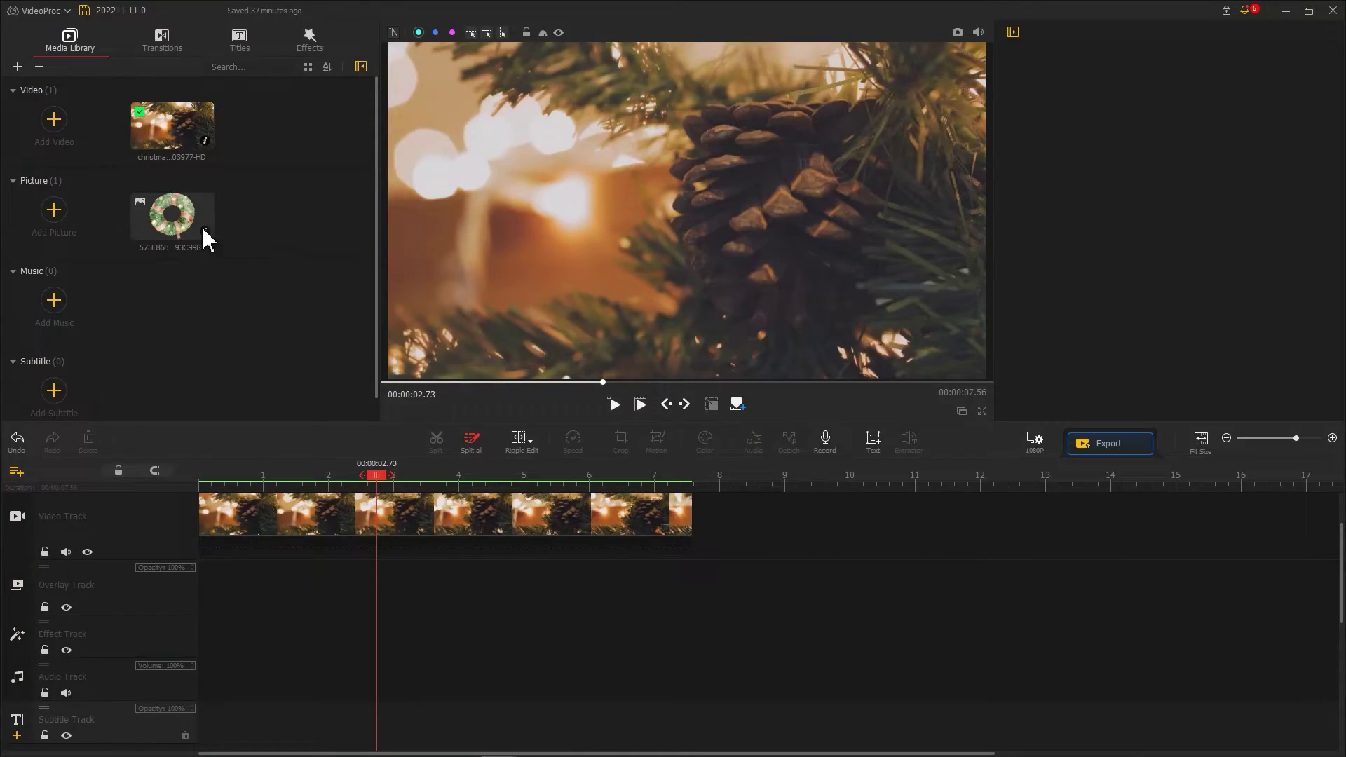
- Overlay the wreath picture, shift it left of the pine cone, and set the playhead near 0.76 s
left_click_drag(200, 225, 193, 592)
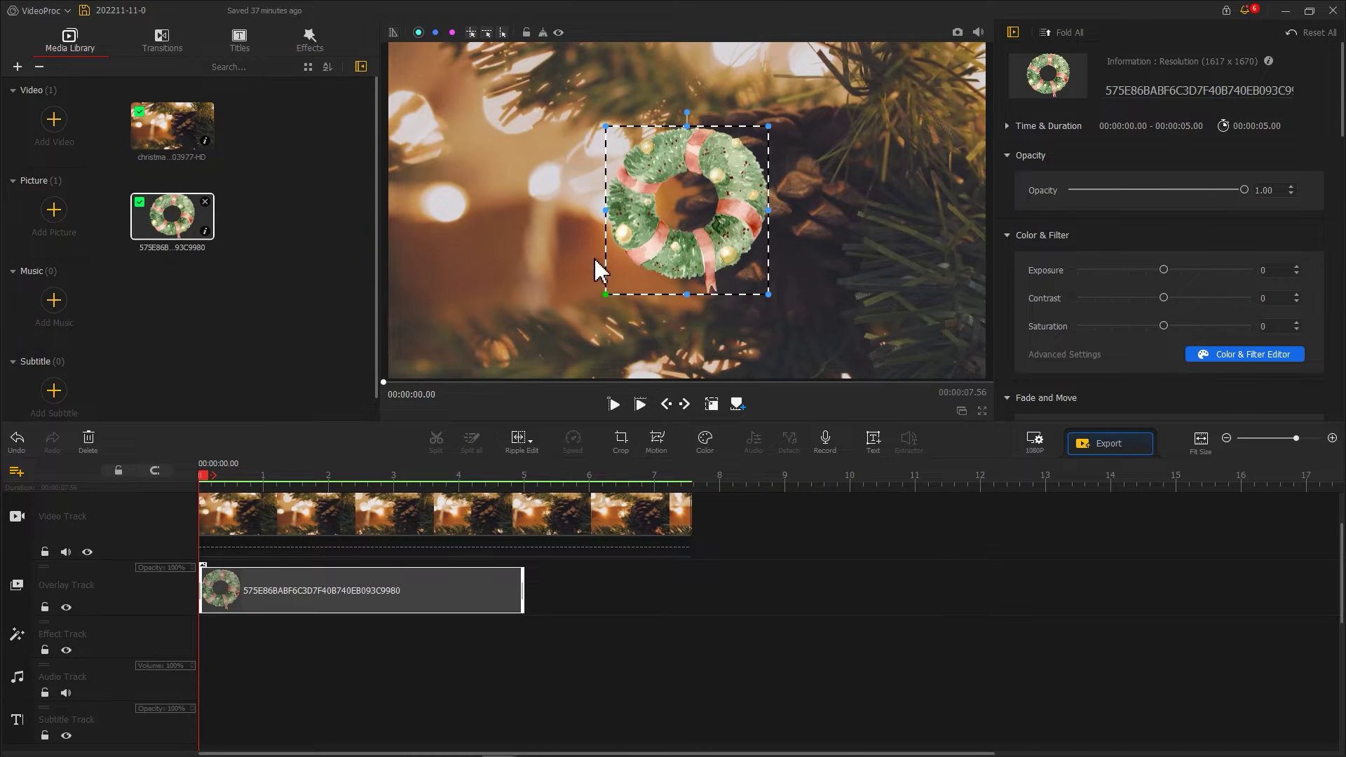
left_click_drag(649, 232, 478, 245)
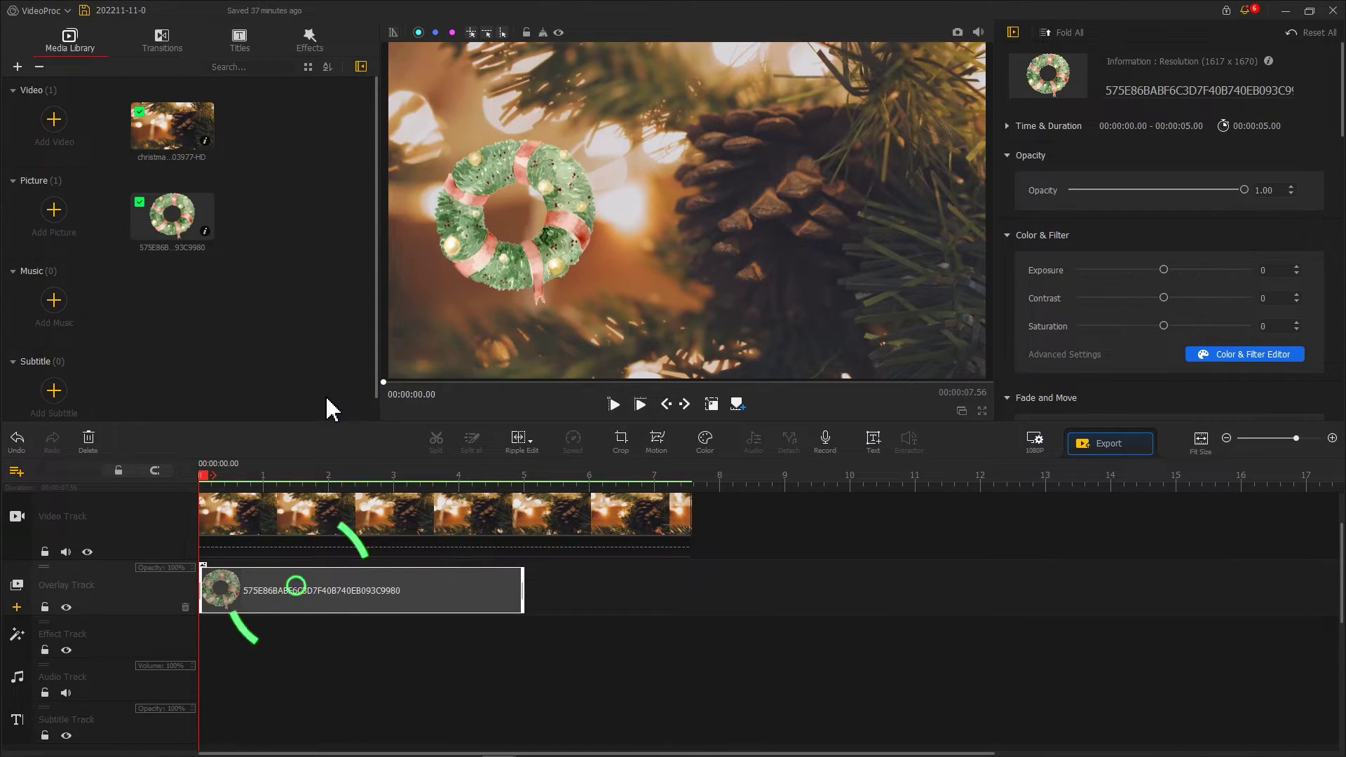
left_click(250, 605)
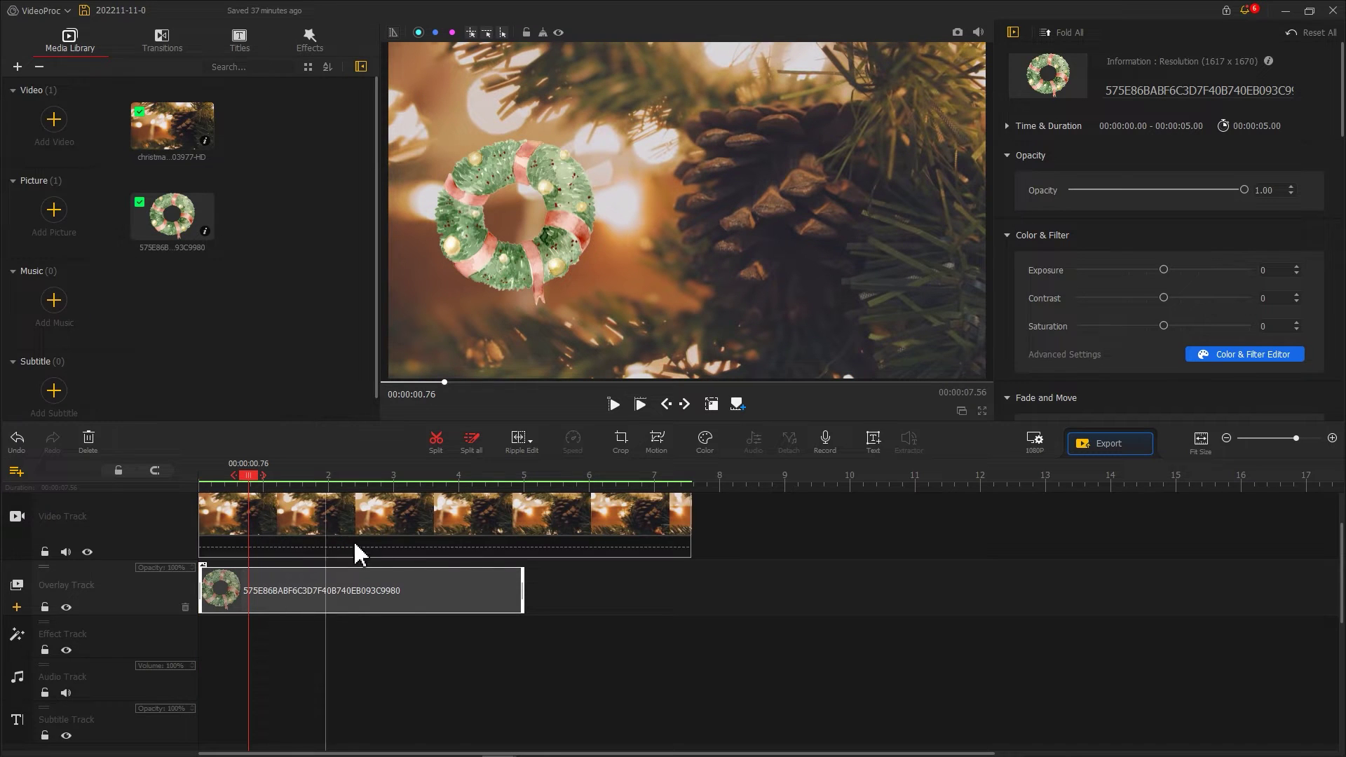
- Add the wreath's first motion keyframe and widen the crop frame past its edges
left_click(660, 450)
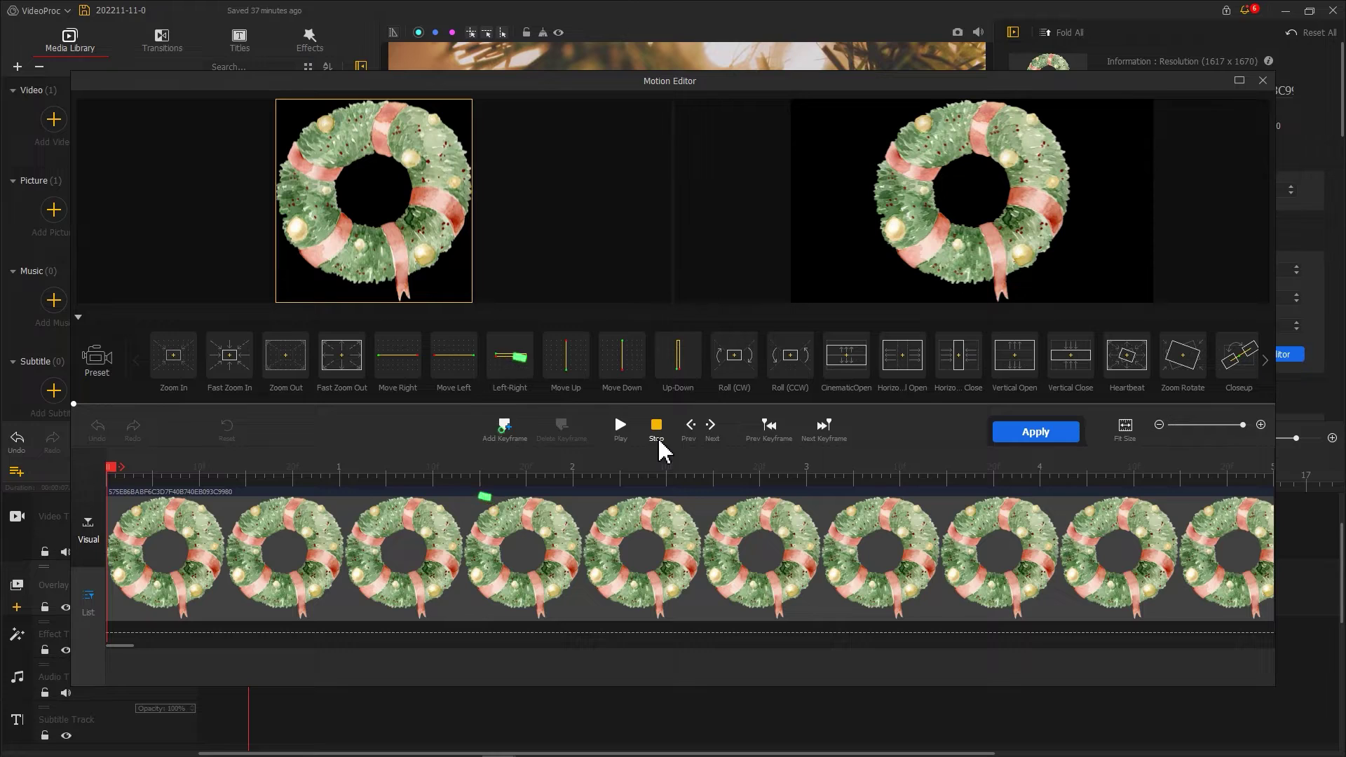
left_click(509, 429)
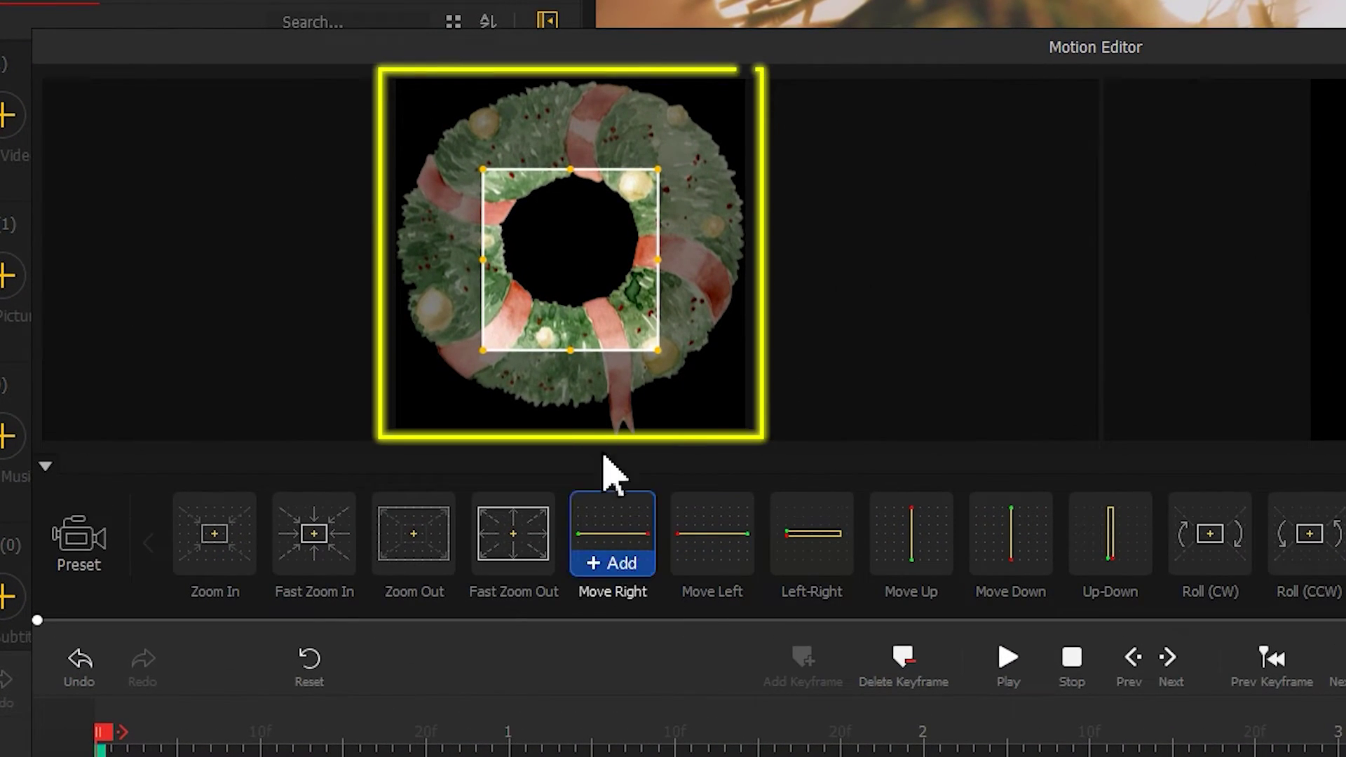
left_click_drag(482, 350, 345, 454)
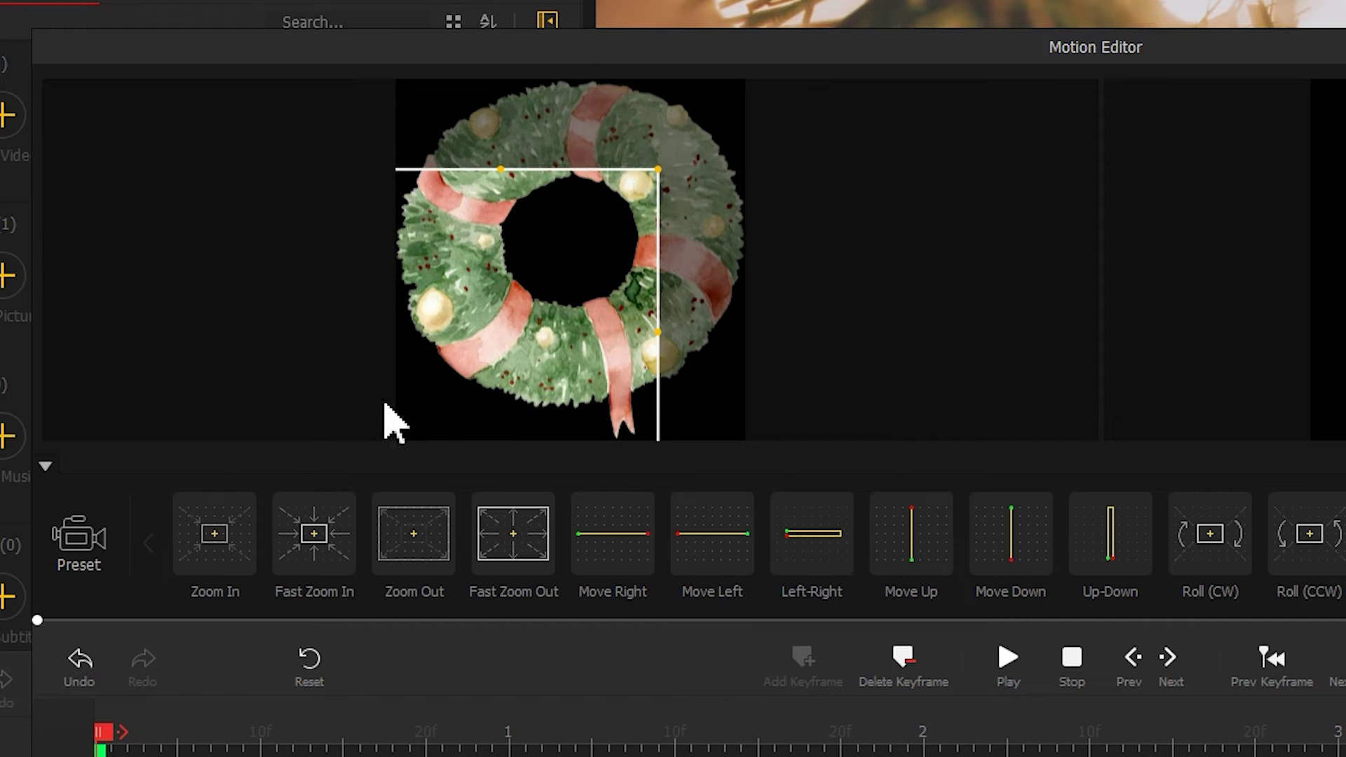
left_click_drag(658, 168, 805, 60)
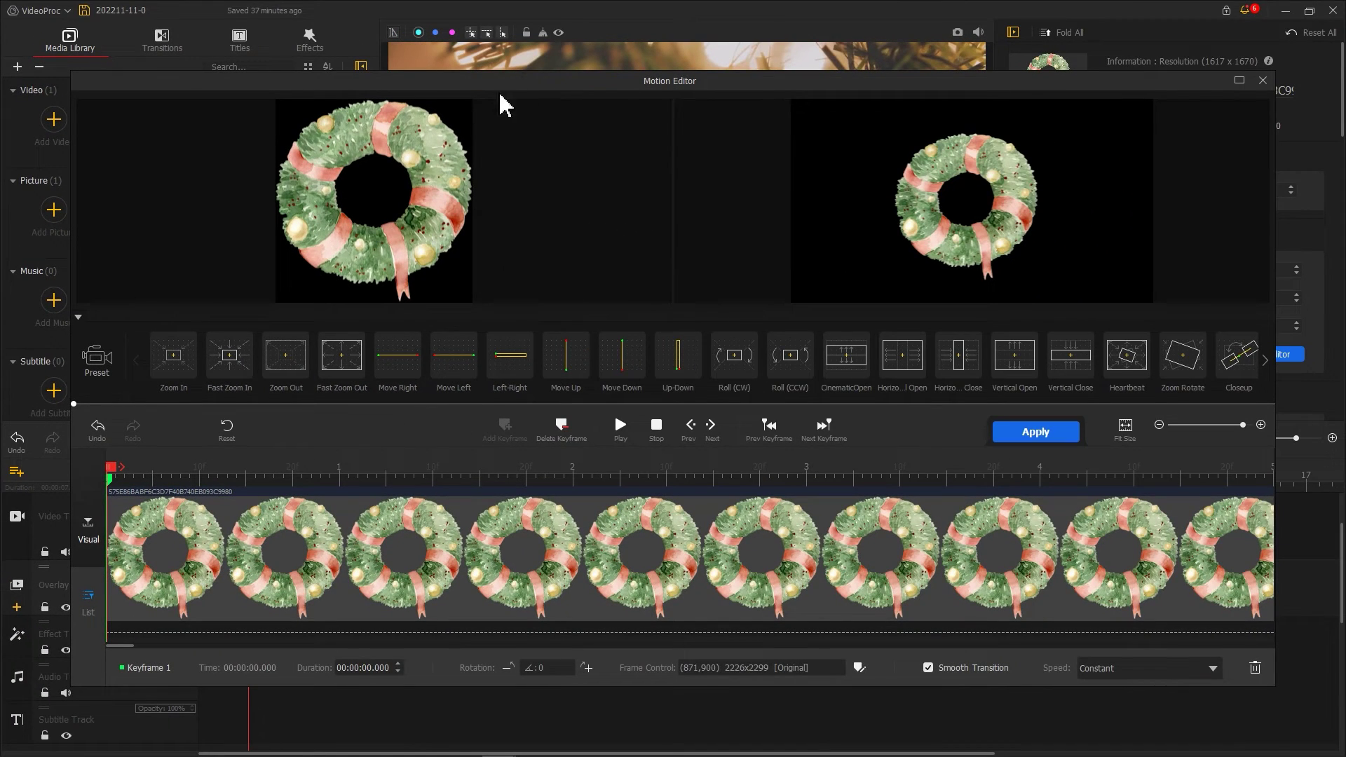
- Add wreath keyframes just past the start and at 00:00:00.40, editing the rotation value
left_click_drag(109, 468, 148, 471)
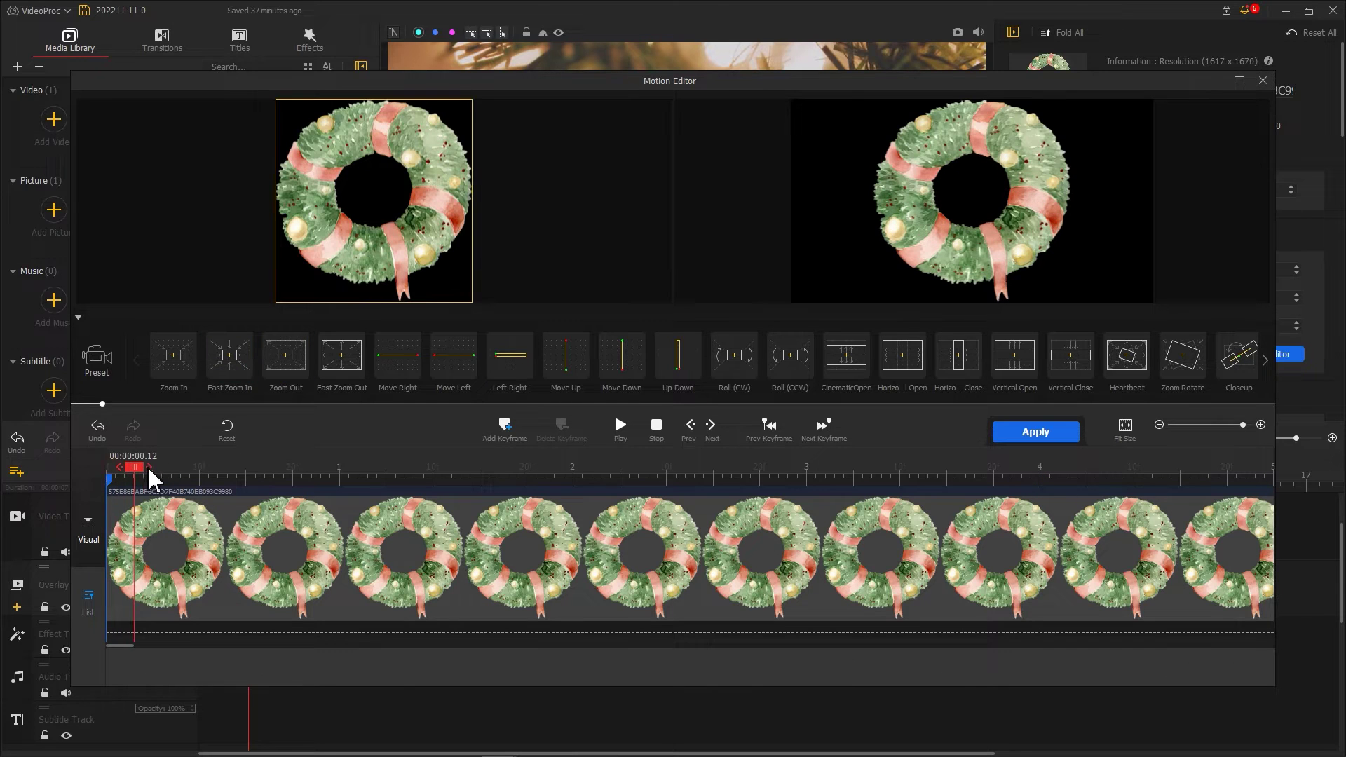
left_click(505, 428)
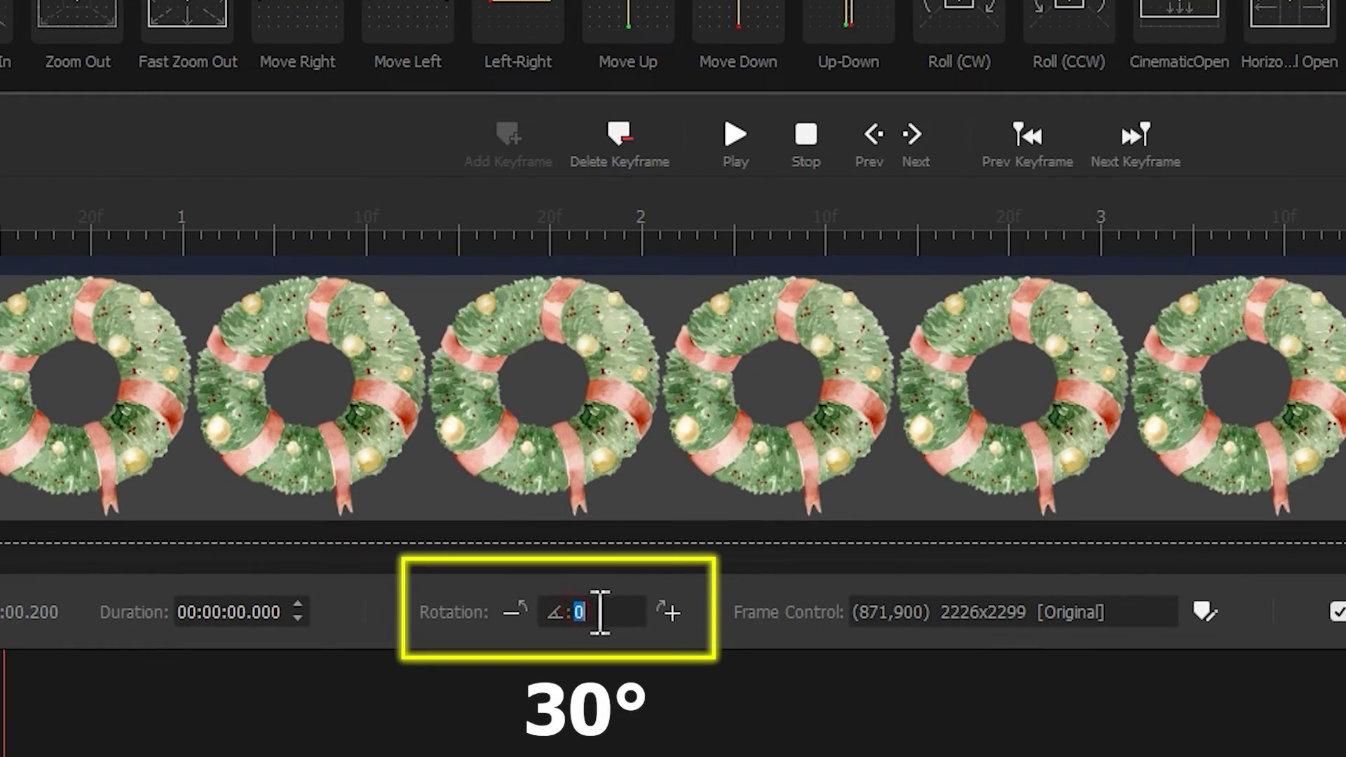
type("30")
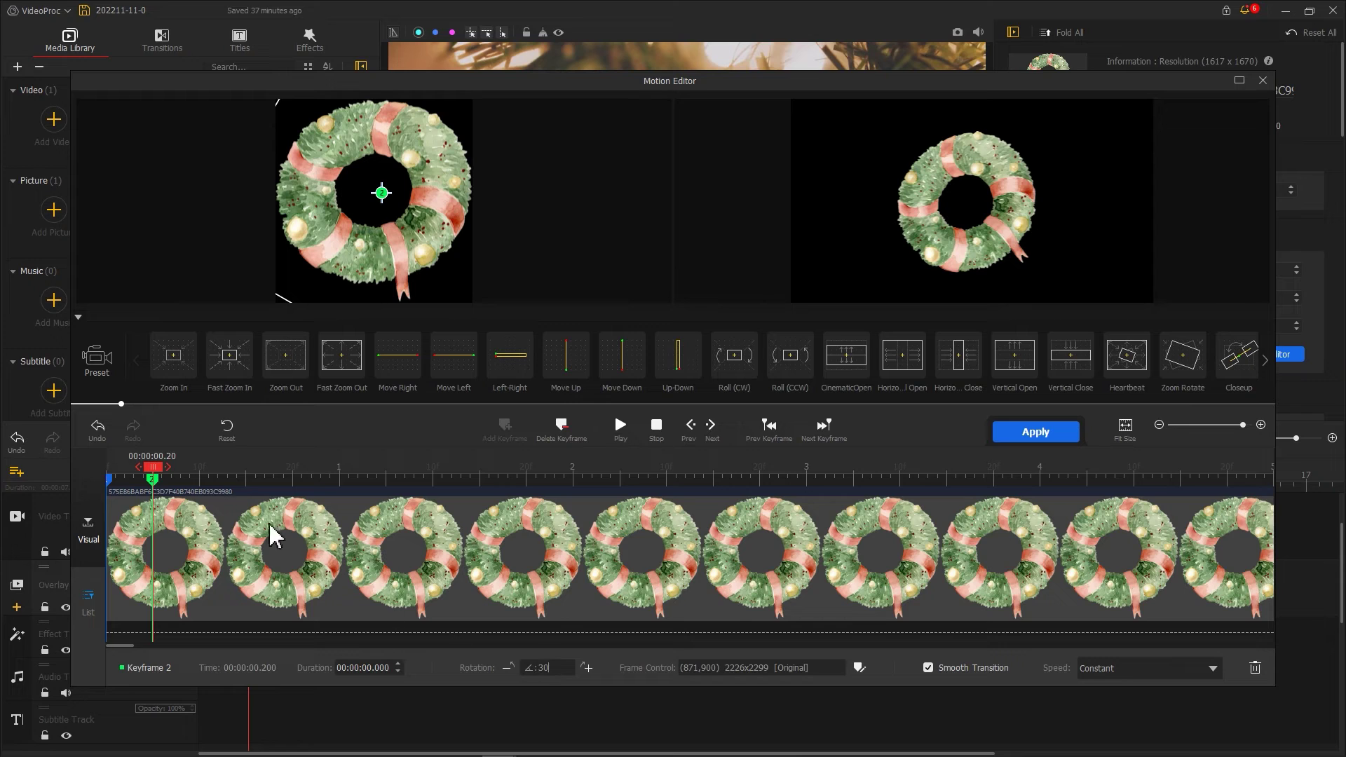
left_click_drag(155, 475, 199, 473)
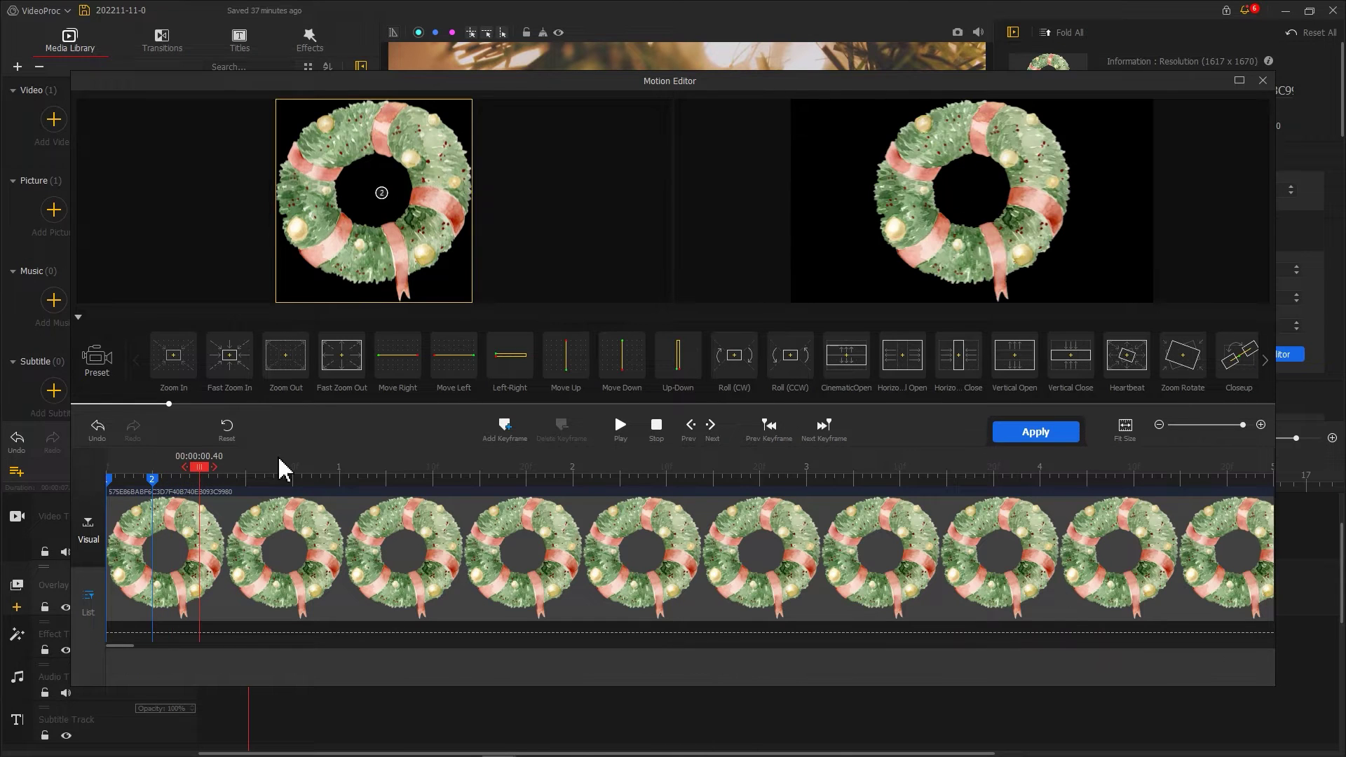
left_click(507, 427)
double_click(565, 667)
type("0")
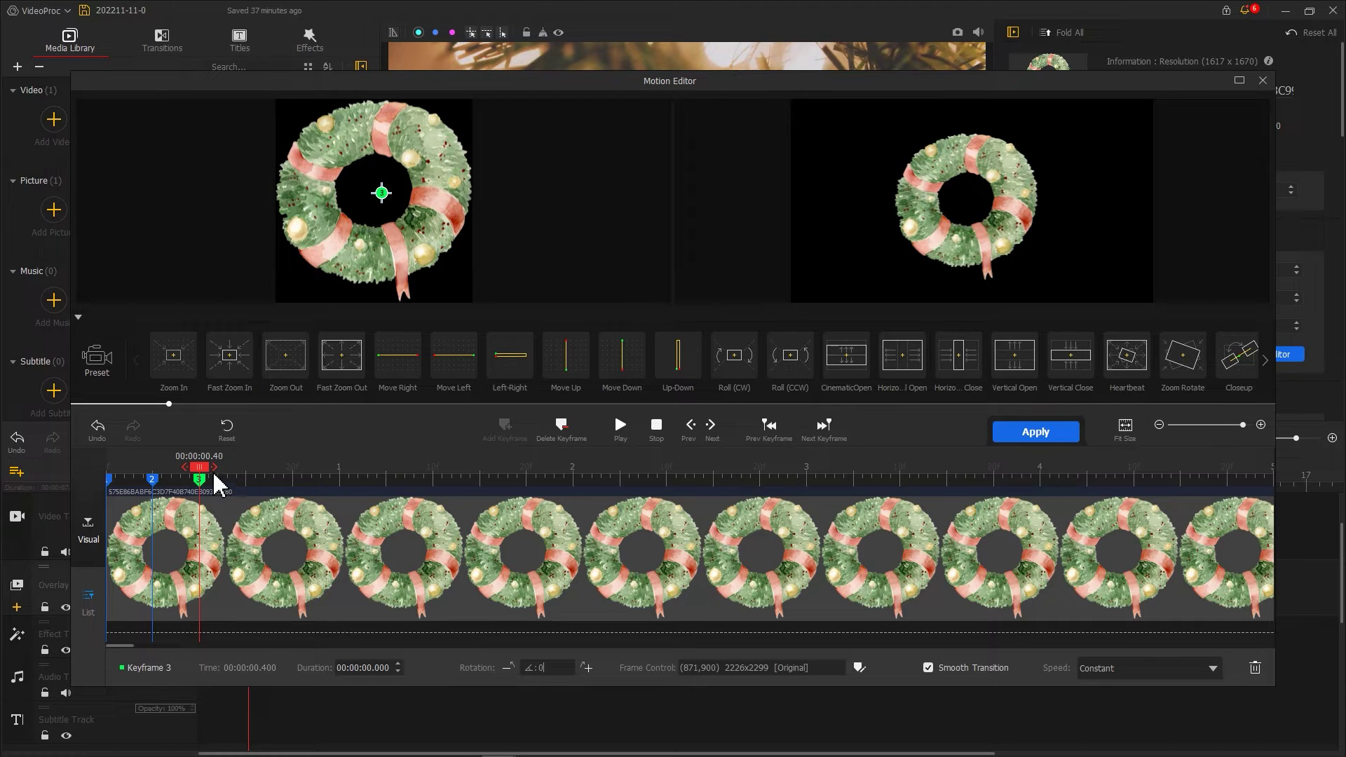
- Add wreath keyframes at 00:00:00.60, 00:00:00.80 and 00:00:01.00
left_click_drag(213, 472, 240, 469)
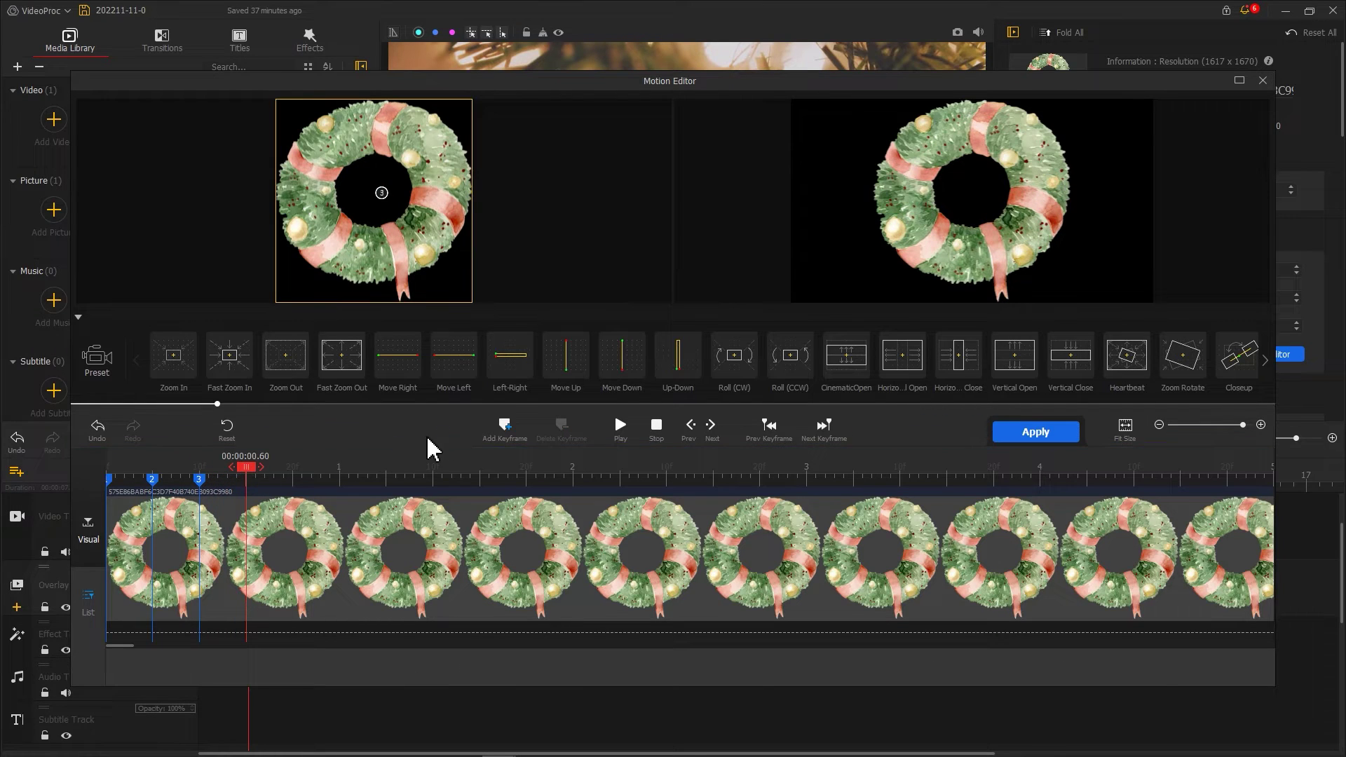
left_click(502, 427)
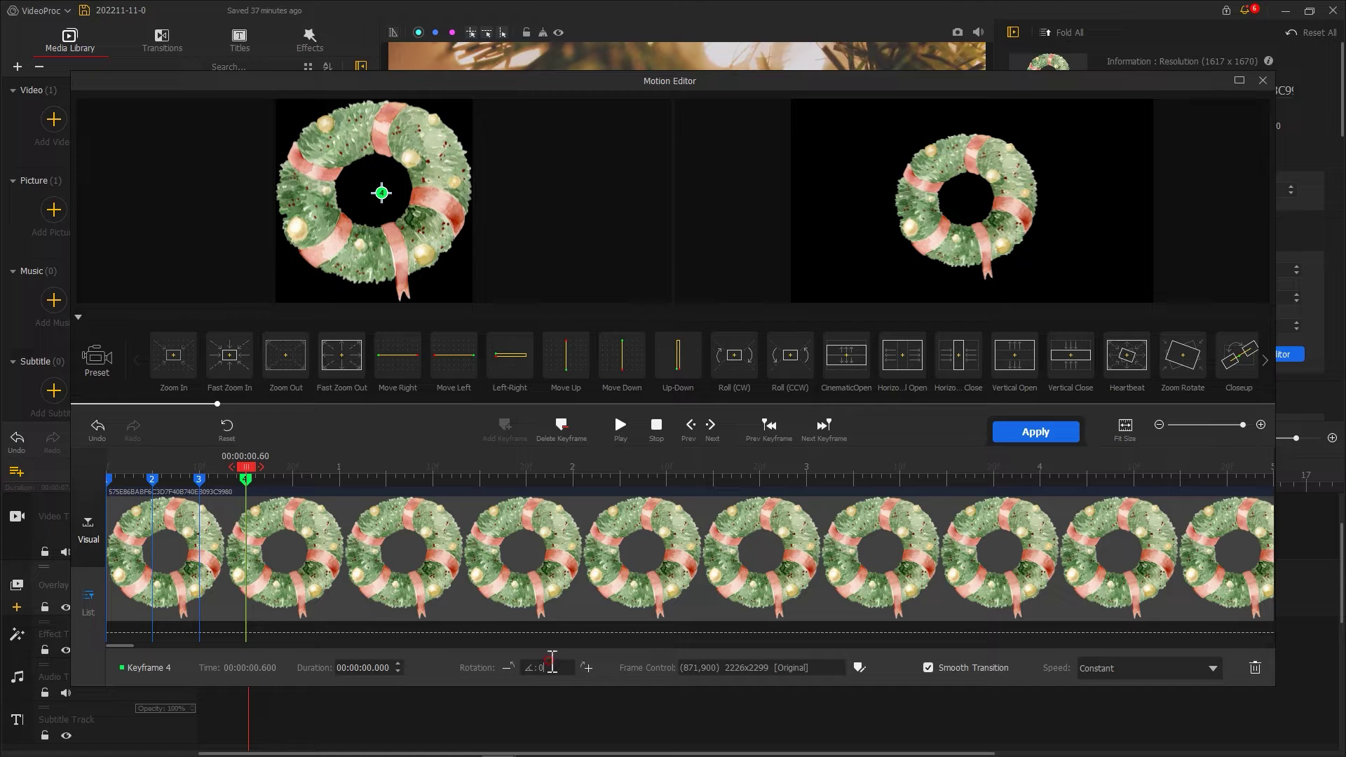
type("0")
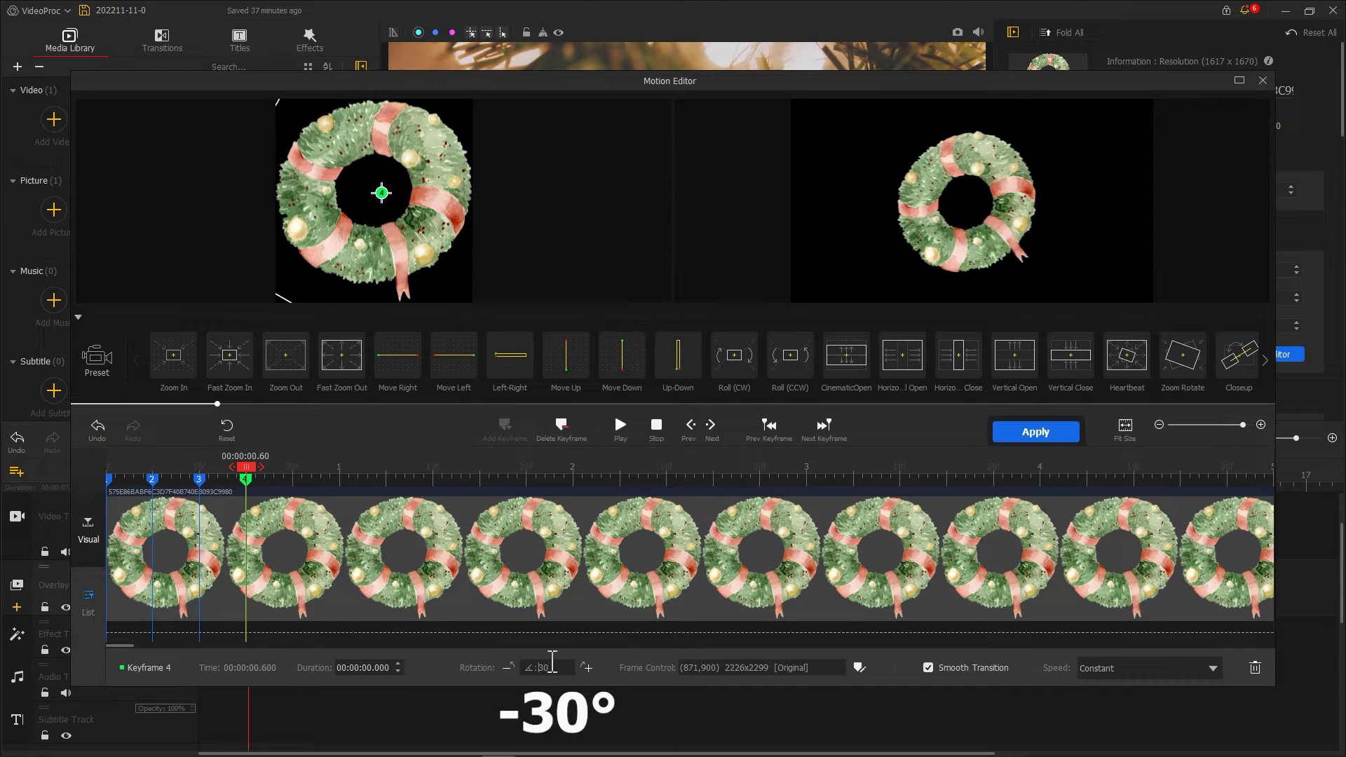
left_click_drag(265, 470, 292, 469)
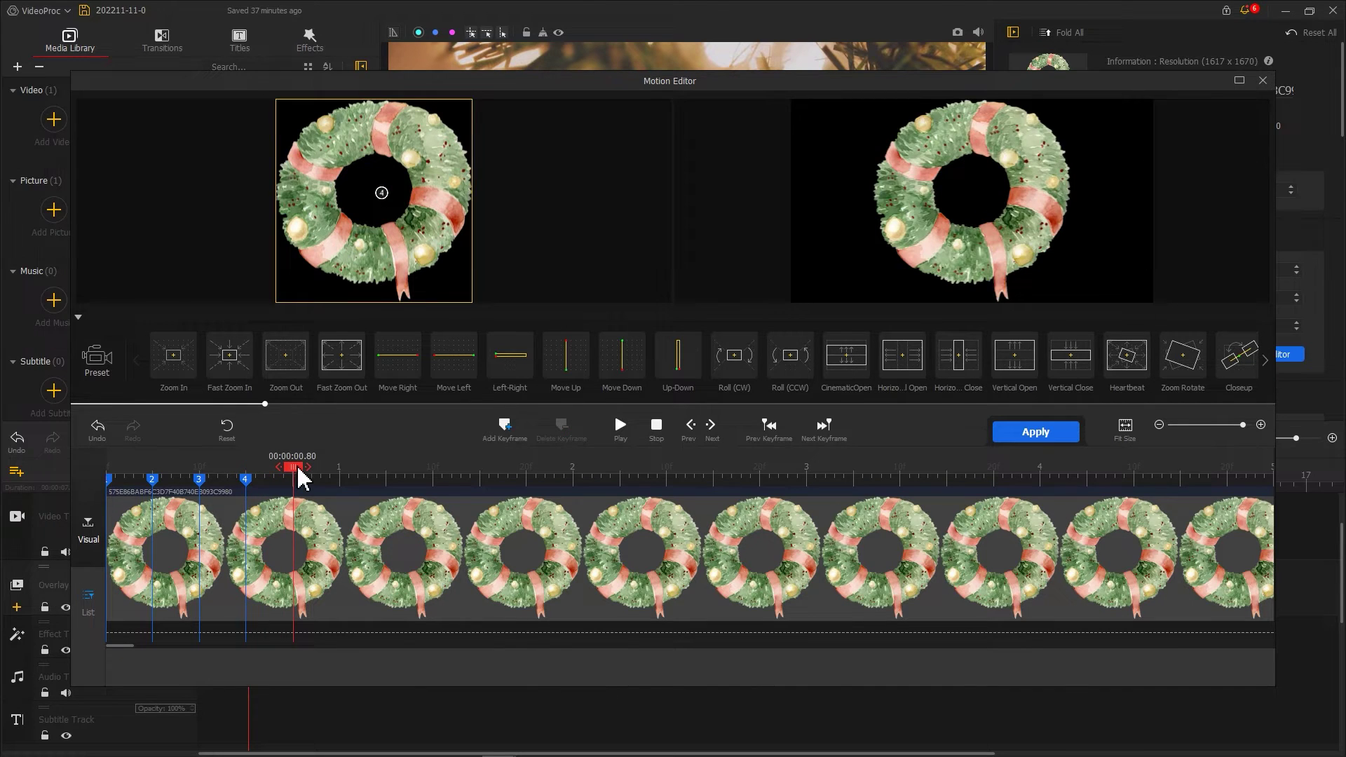
left_click(503, 427)
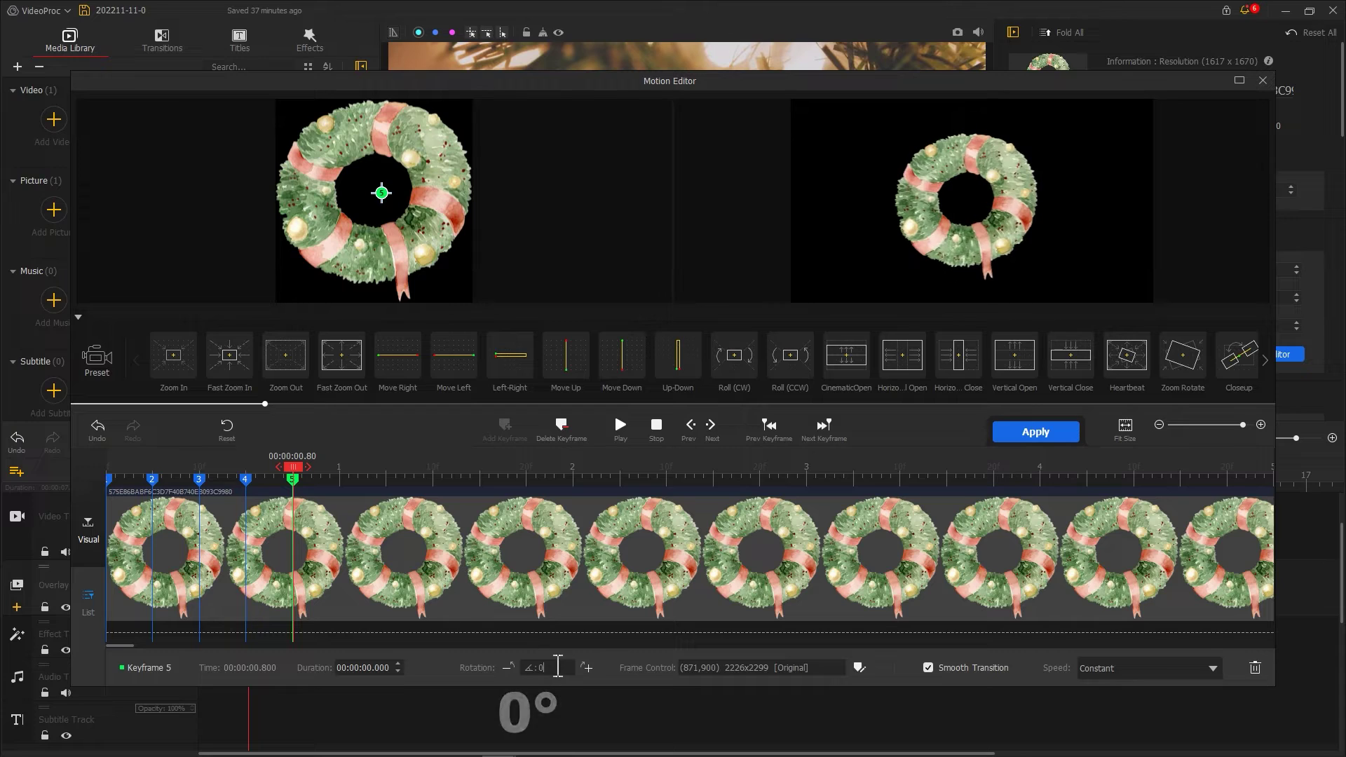
left_click_drag(291, 473, 433, 473)
left_click(502, 427)
- Edit the rotation value and add further wreath keyframes up to 00:00:01.40
left_click(558, 667)
type("30")
left_click(503, 427)
left_click(503, 427)
left_click(546, 667)
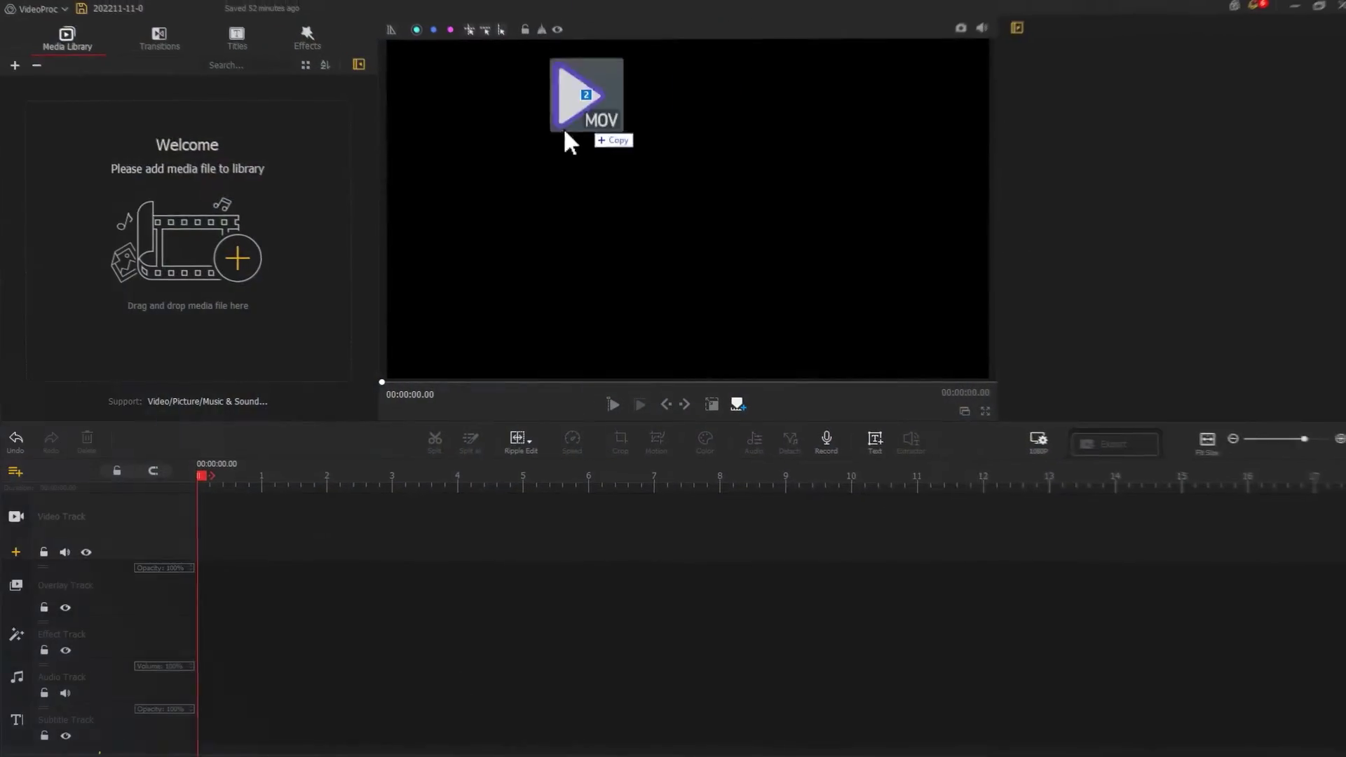
- Import the sound sticker and mov sticker MOV files and check each clip's media details
left_click_drag(222, 207, 196, 216)
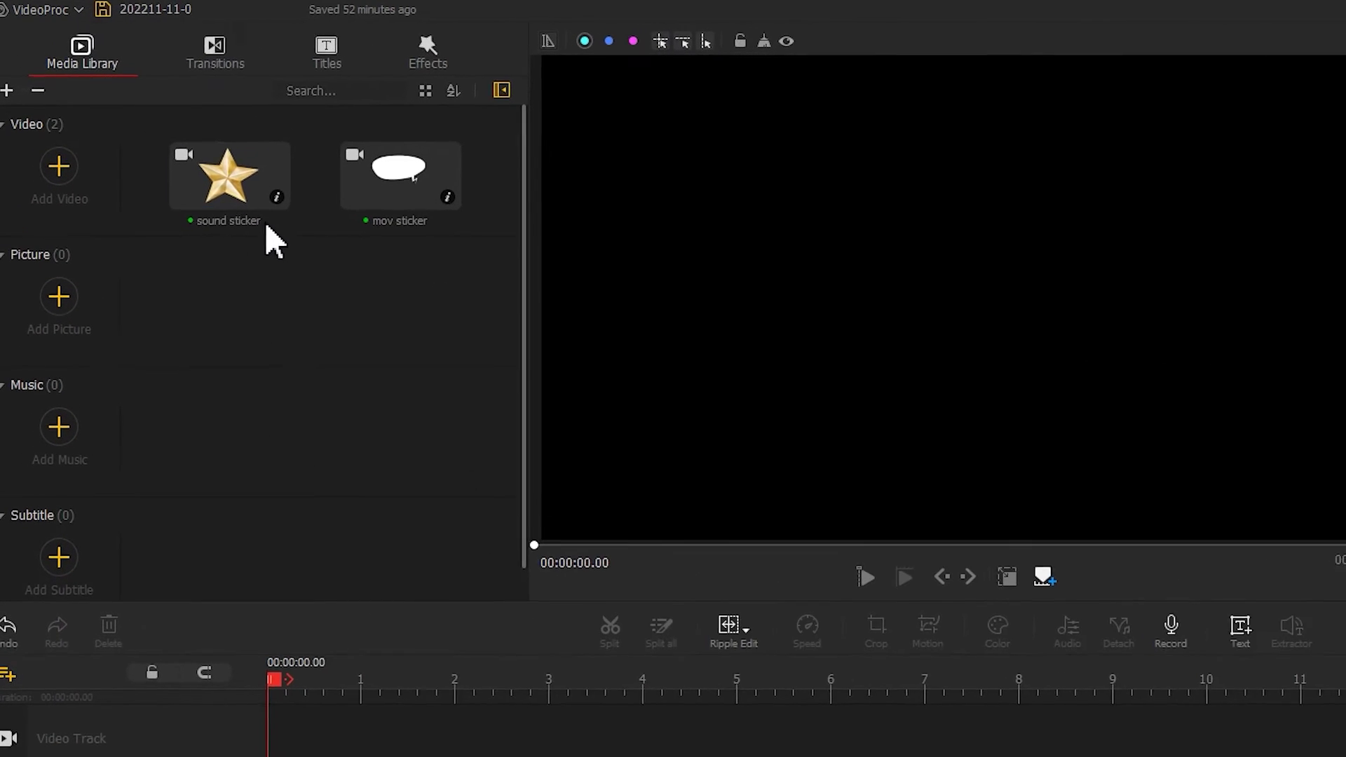
left_click(199, 151)
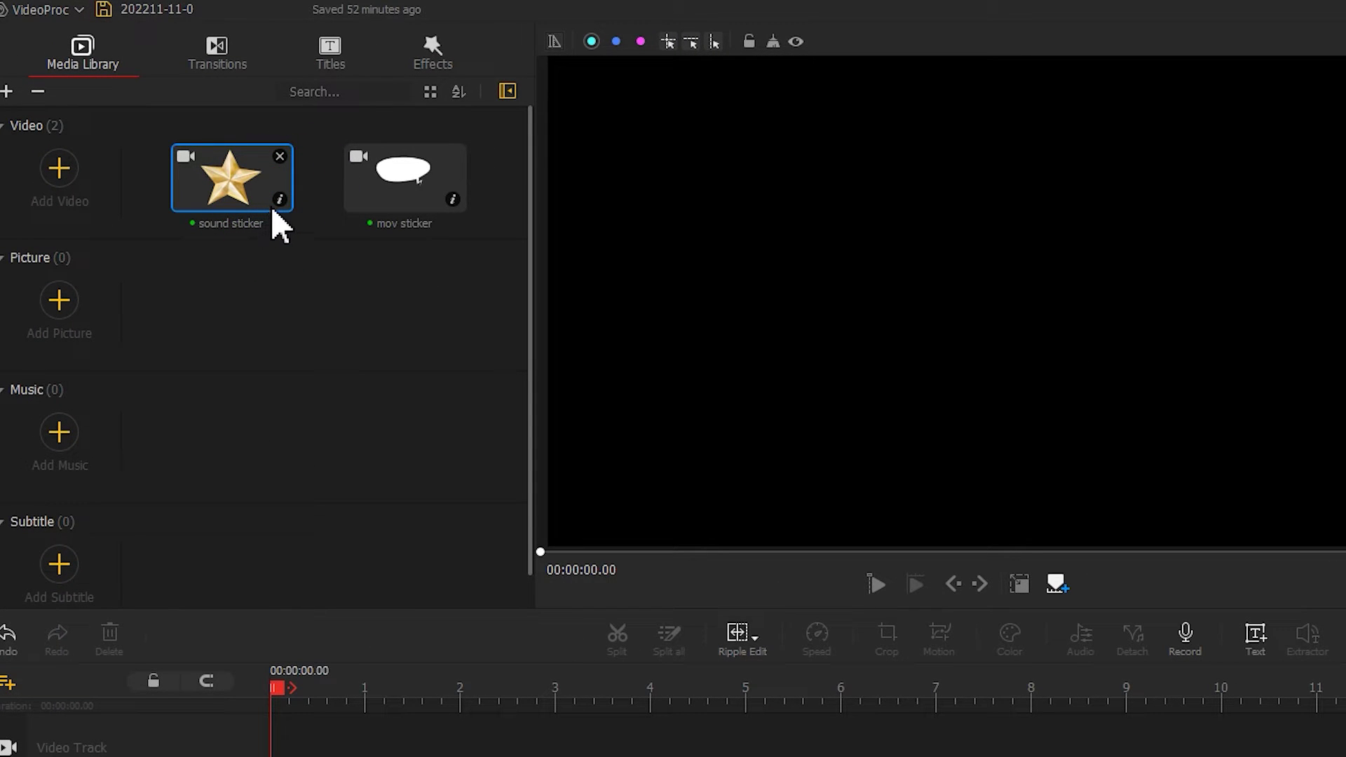
left_click(279, 200)
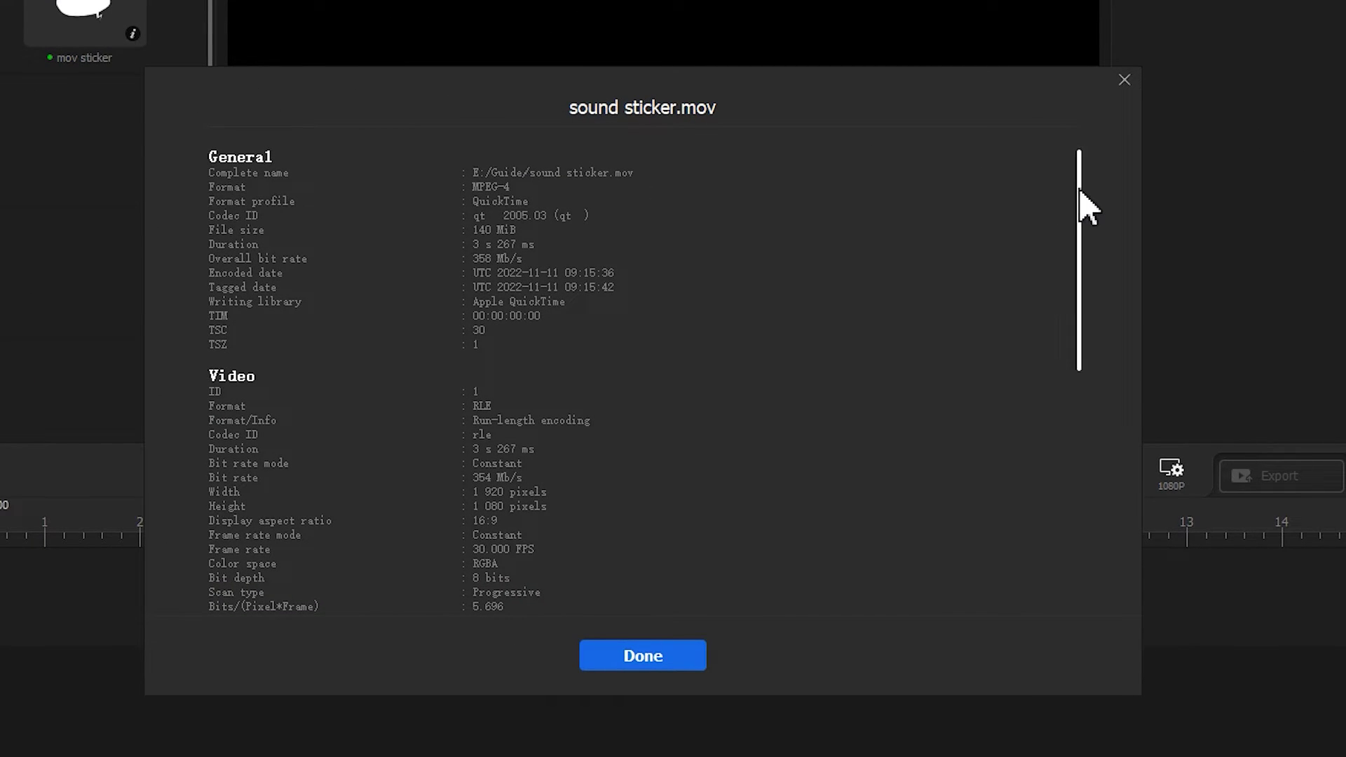
left_click_drag(1087, 207, 1080, 410)
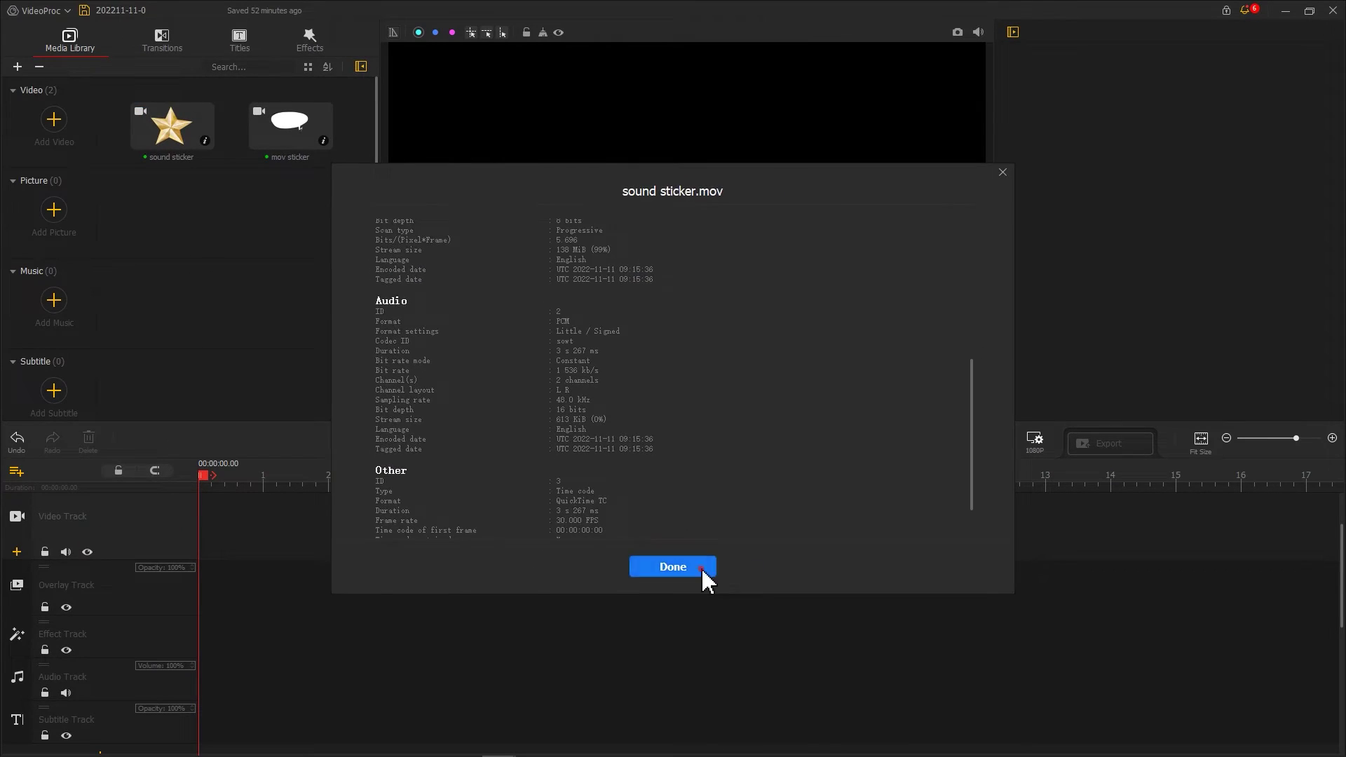
left_click(702, 569)
left_click(323, 141)
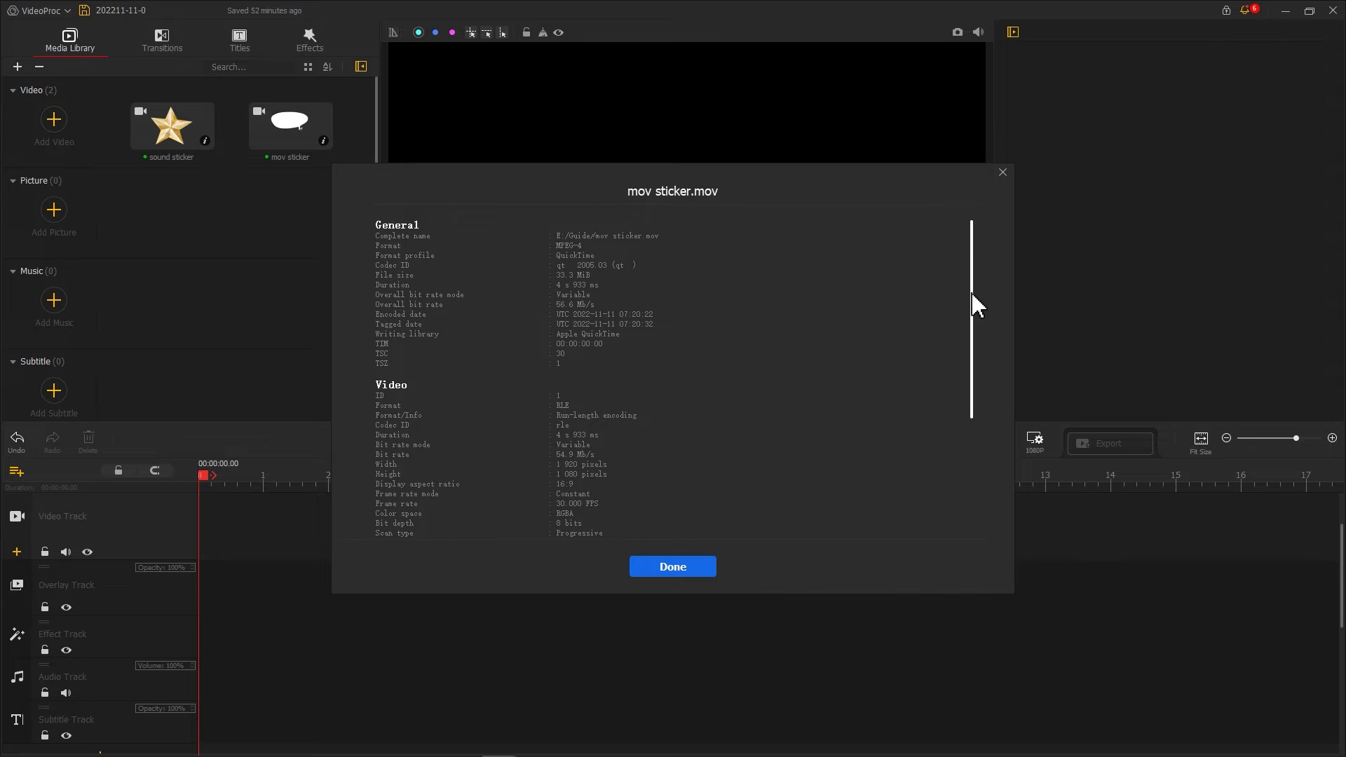
left_click_drag(973, 297, 968, 435)
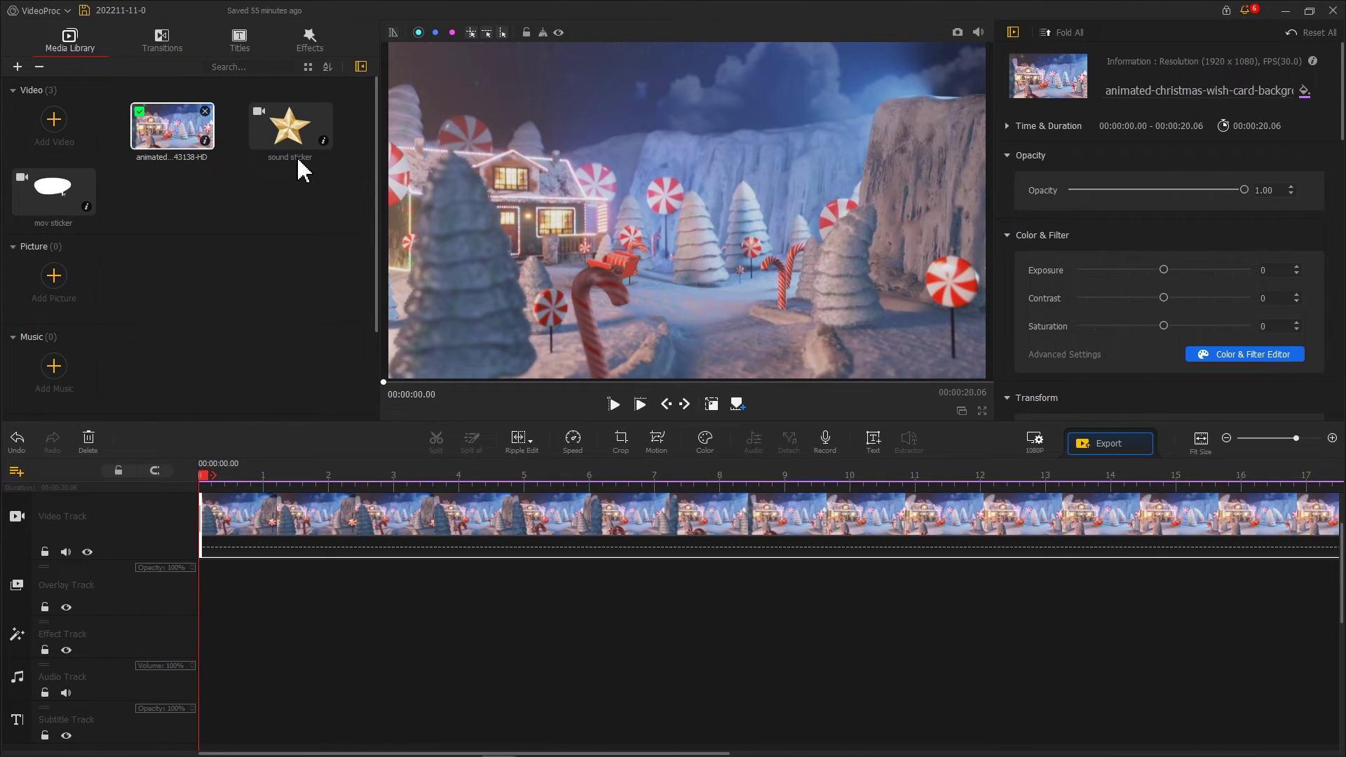
- Put the star sound sticker on the overlay track and a second copy on the audio track
left_click_drag(296, 142, 218, 590)
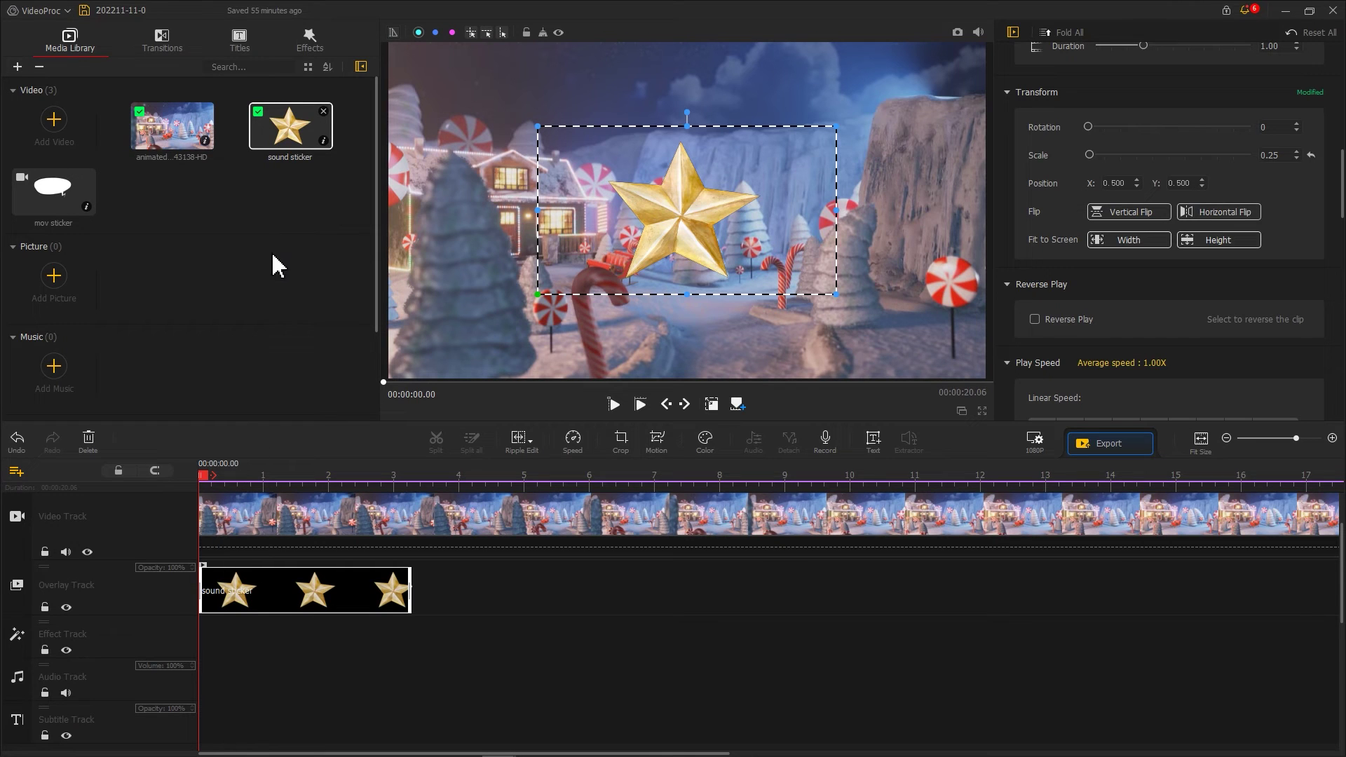
left_click_drag(283, 156, 207, 711)
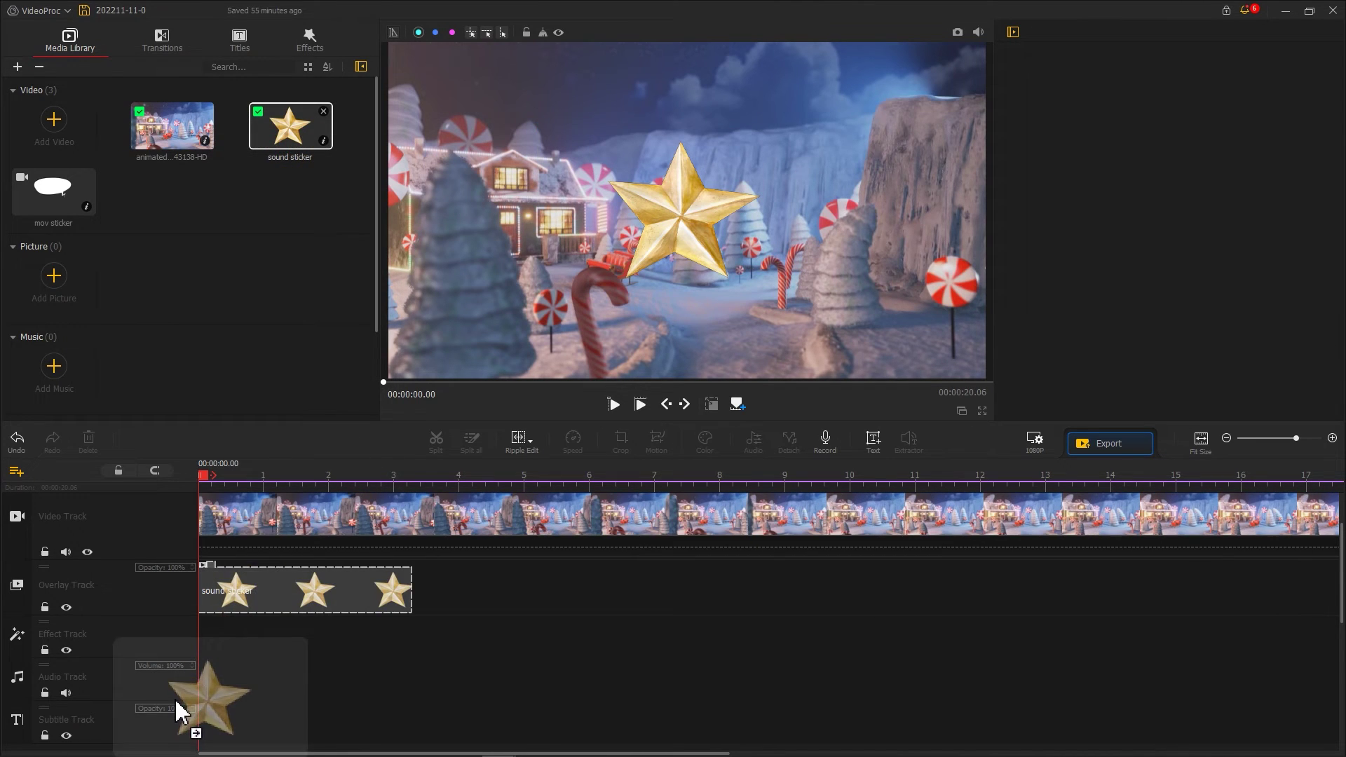
left_click_drag(208, 711, 204, 712)
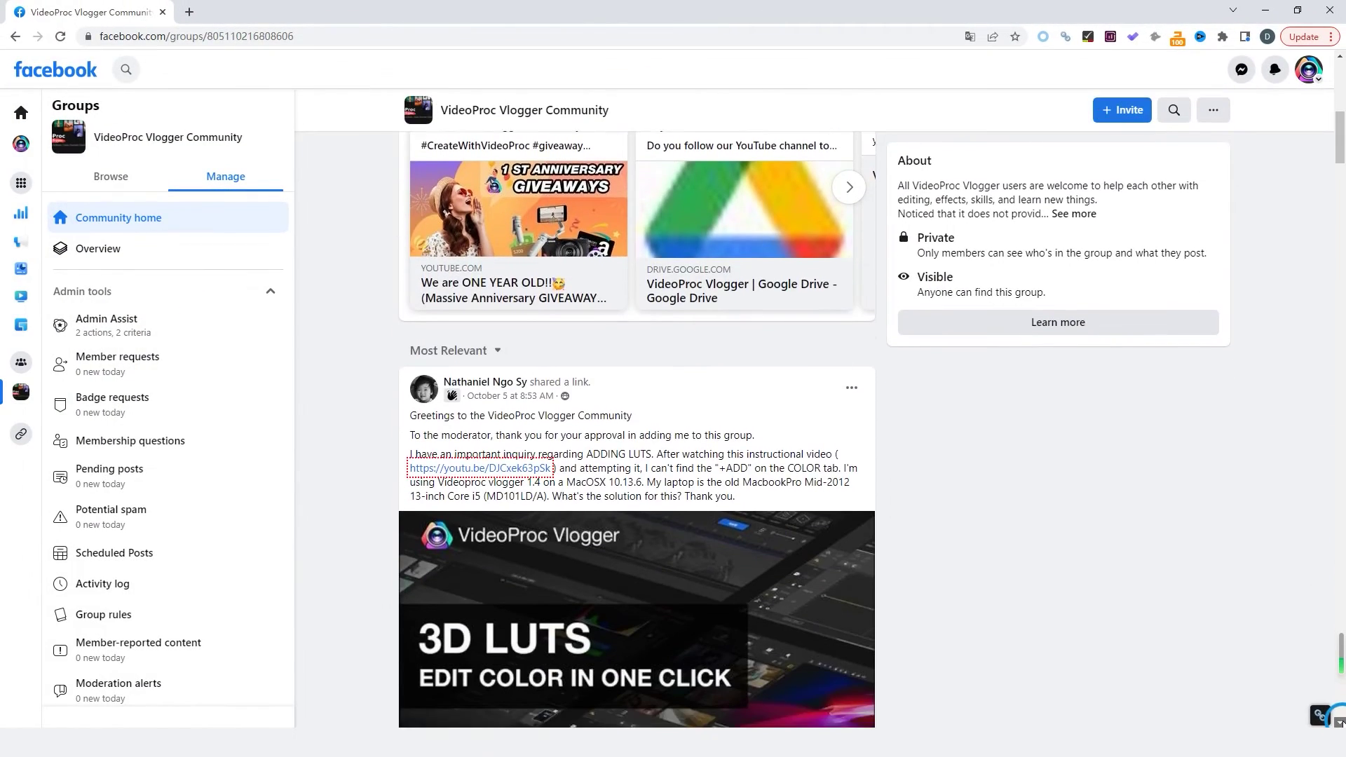
scroll(636, 429, "down", 3)
scroll(636, 429, "down", 3)
scroll(637, 429, "down", 3)
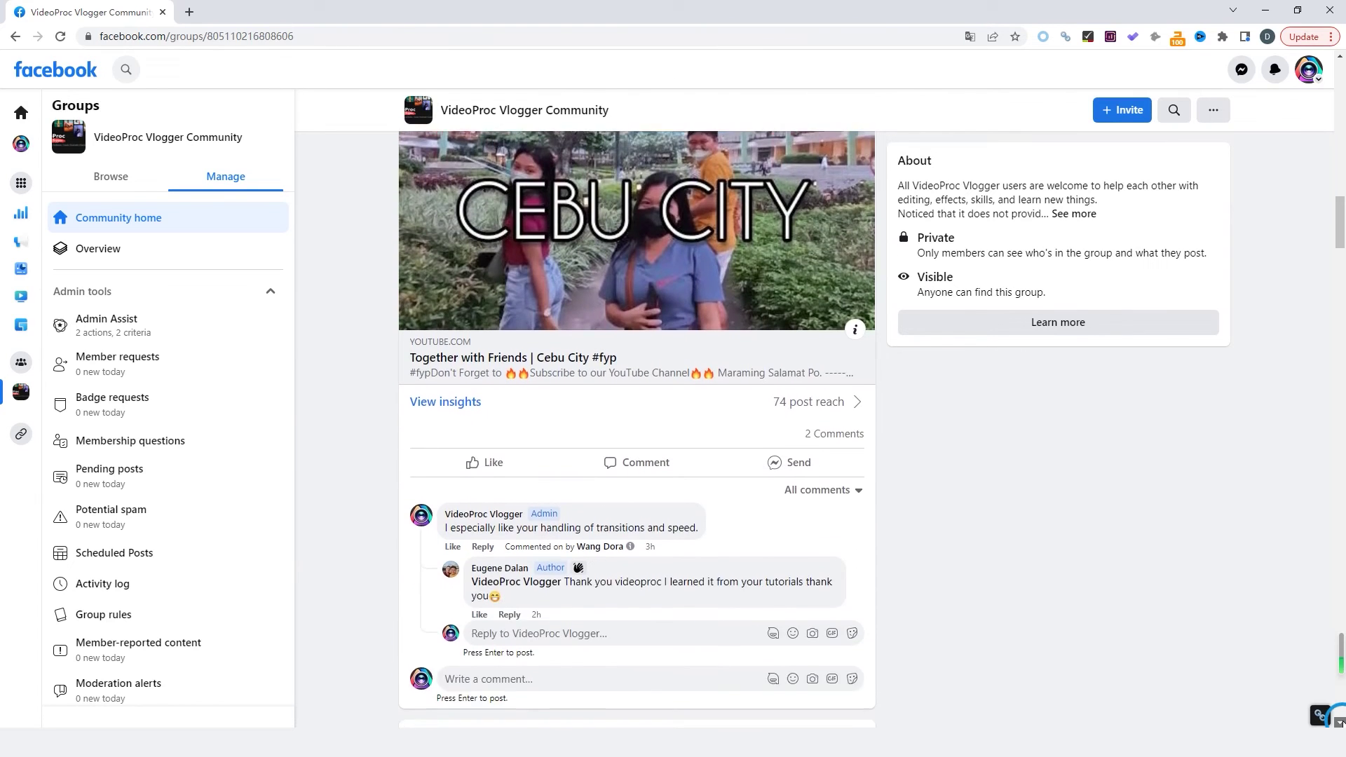
scroll(636, 430, "down", 3)
scroll(637, 430, "down", 3)
scroll(636, 430, "down", 3)
scroll(637, 430, "down", 3)
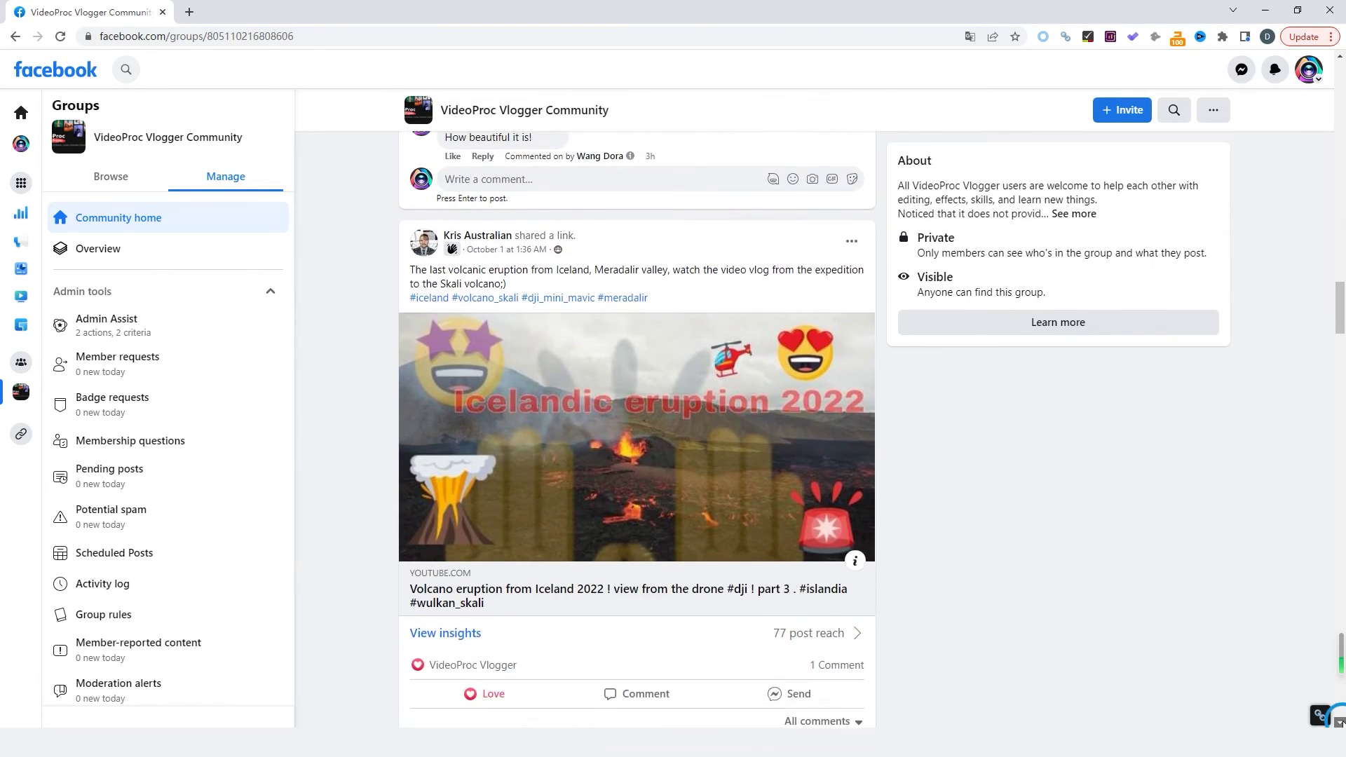
scroll(637, 430, "down", 3)
scroll(636, 429, "down", 3)
scroll(636, 429, "down", 3)
scroll(636, 429, "down", 3)
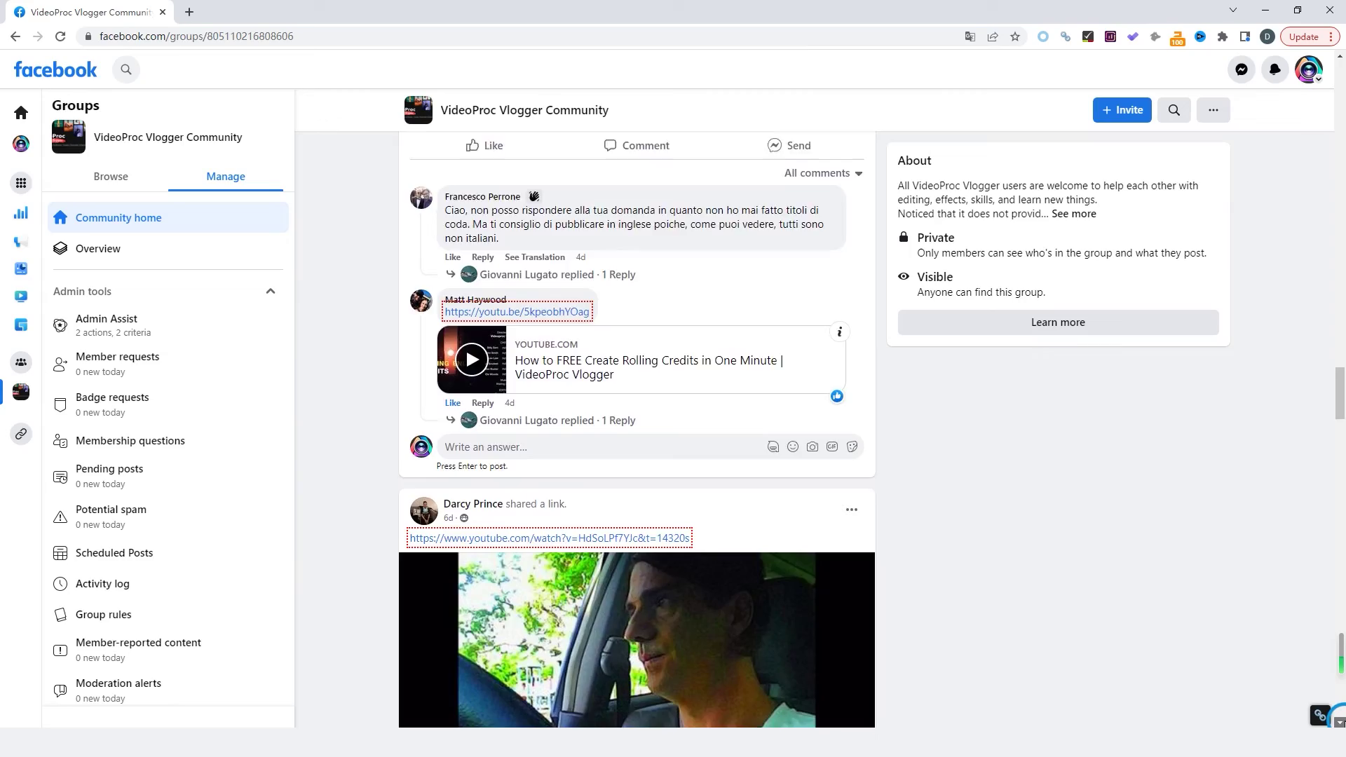